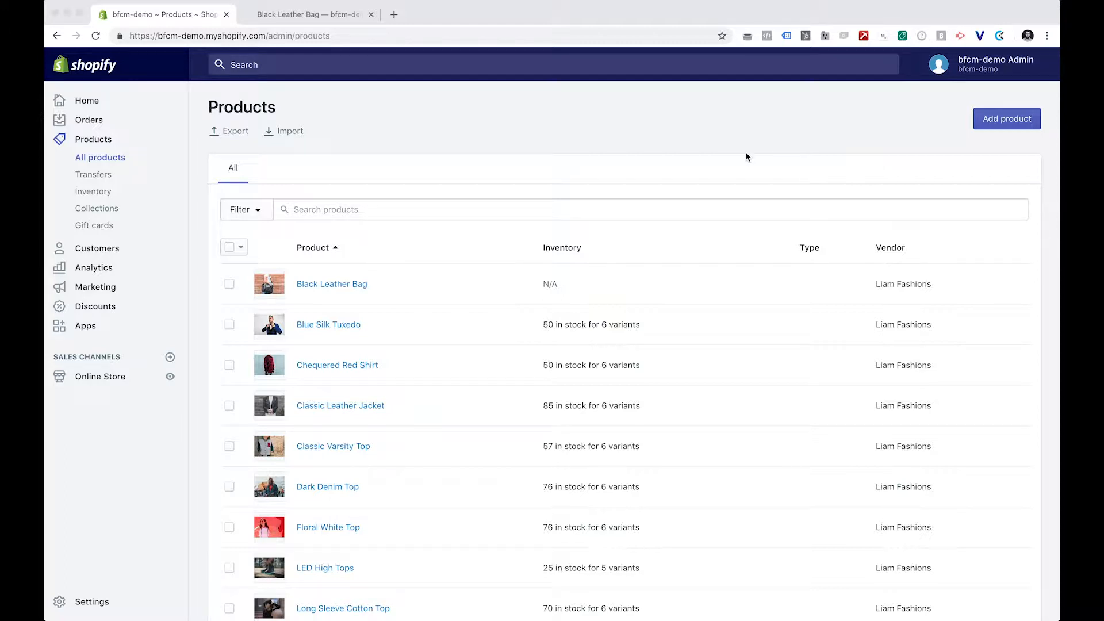
Step: Set the Black Leather Bag's price to $45 and compare at price to $55, and save the product
click(343, 285)
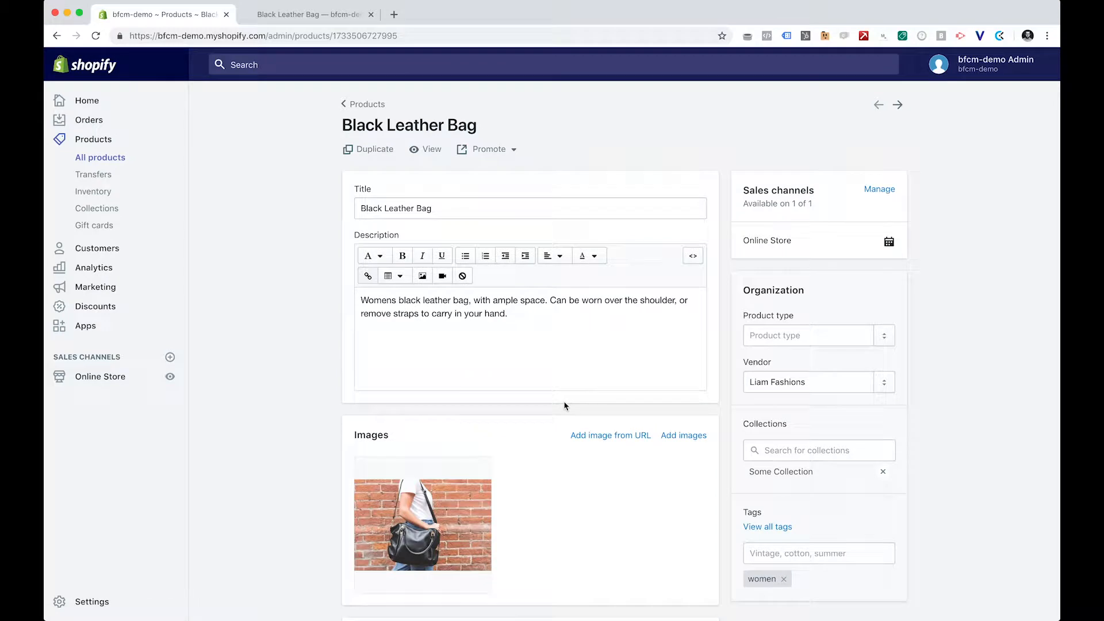
scroll(564, 406, down, 5)
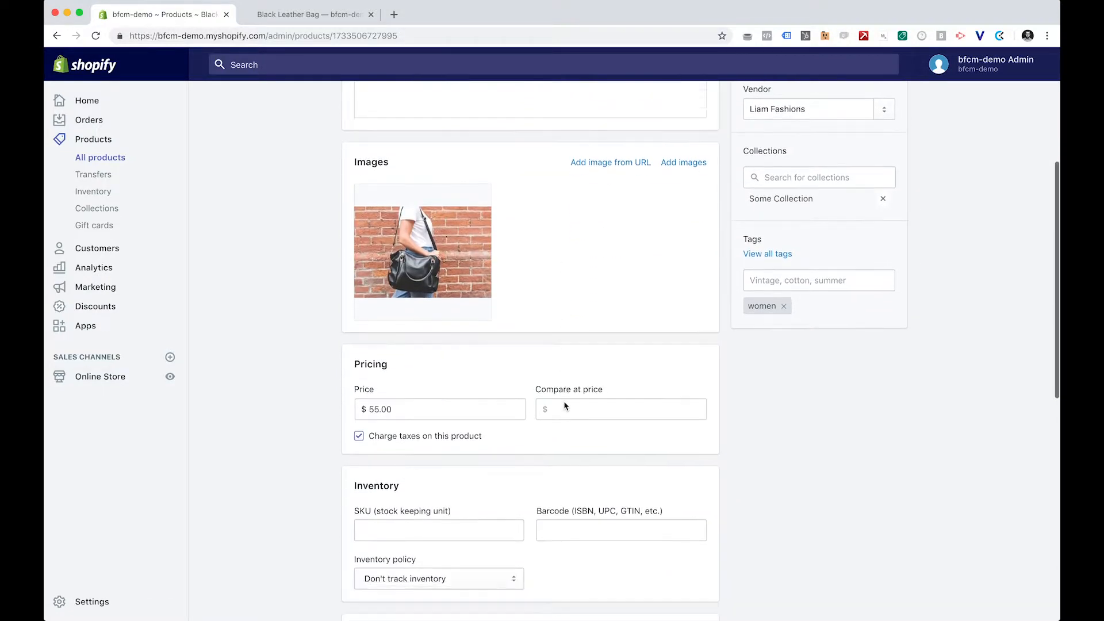
click(456, 394)
double_click(456, 394)
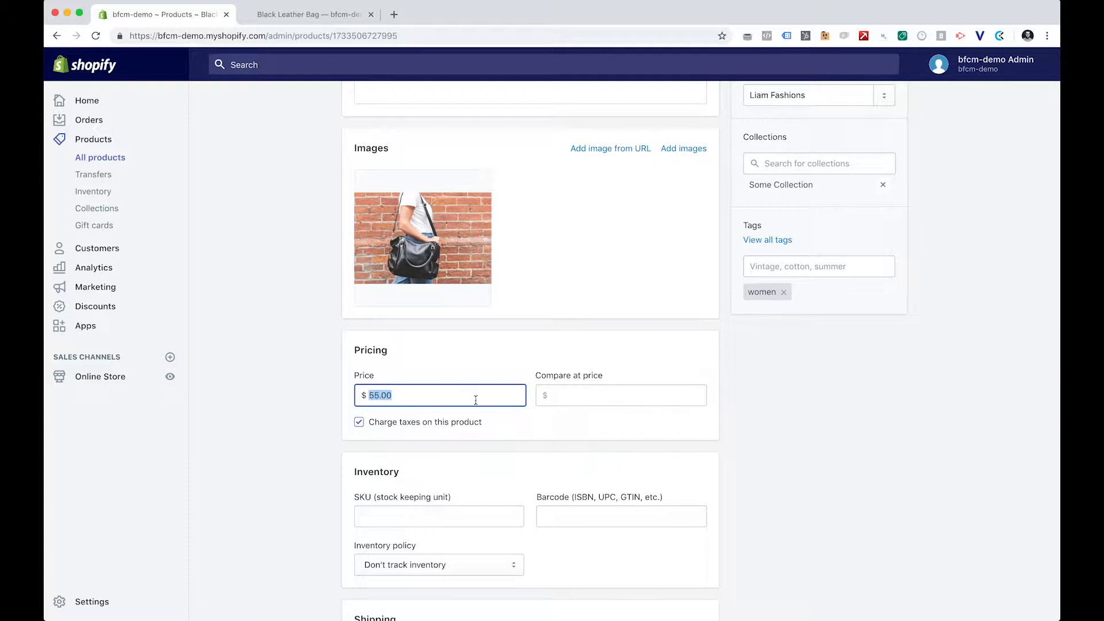
text(45)
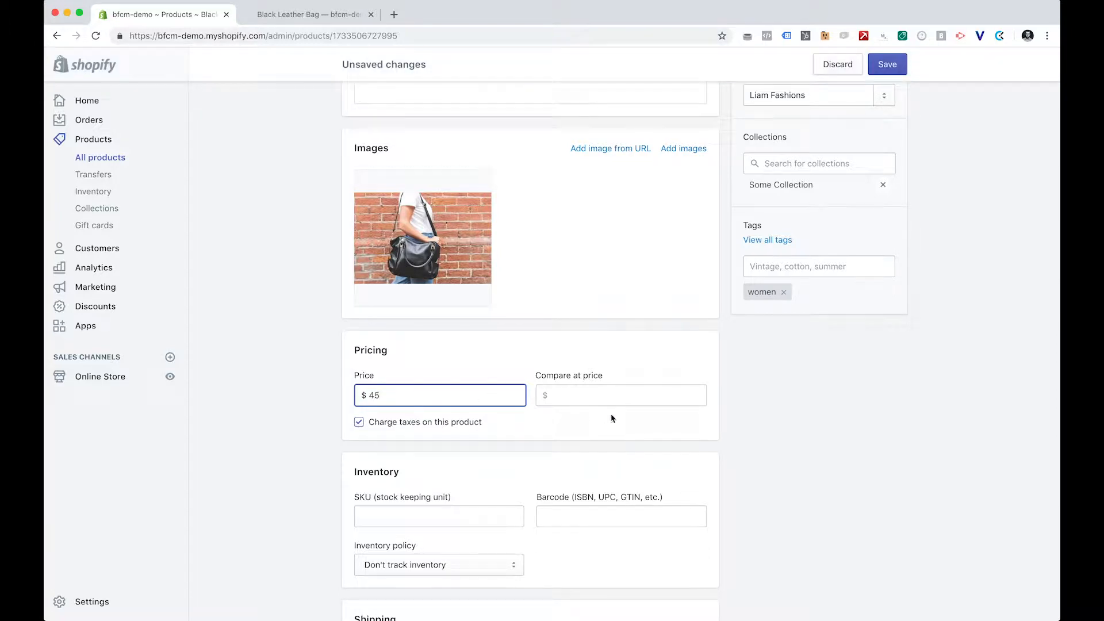
click(613, 398)
text(55)
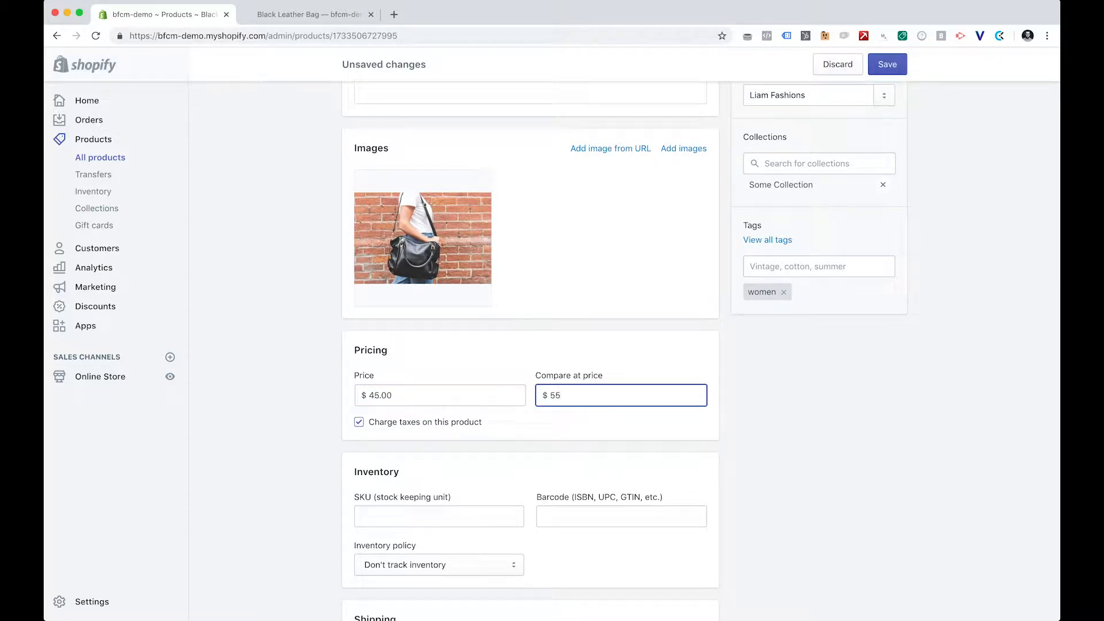
click(681, 432)
click(888, 68)
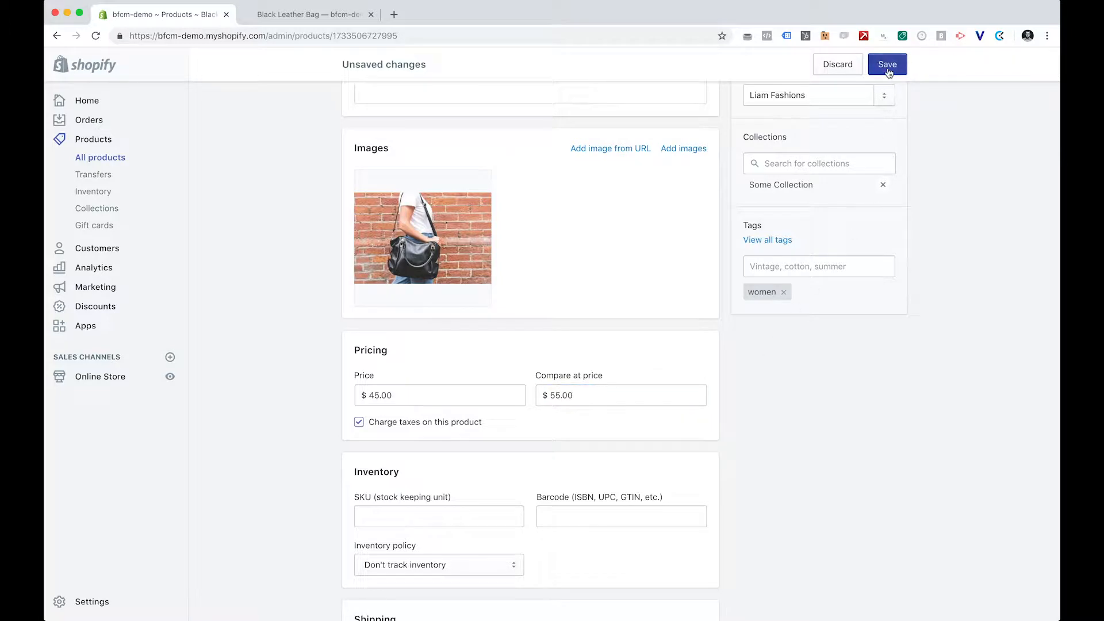
Step: Reload the Black Leather Bag's storefront page to check its sale price, and dismiss the admin preview bar
click(318, 16)
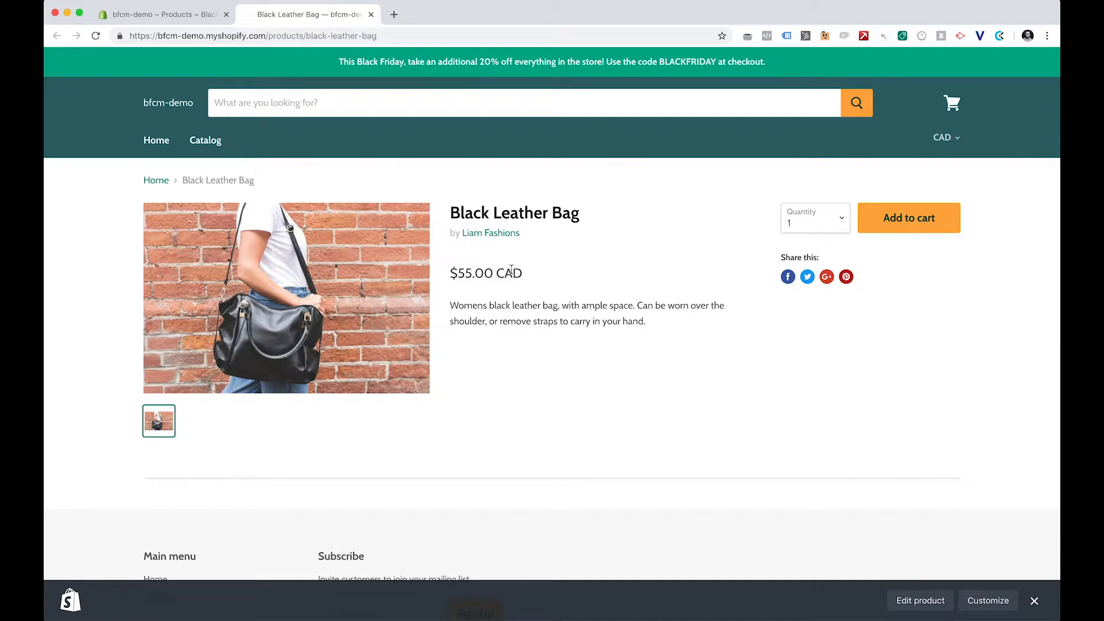
key(super+r)
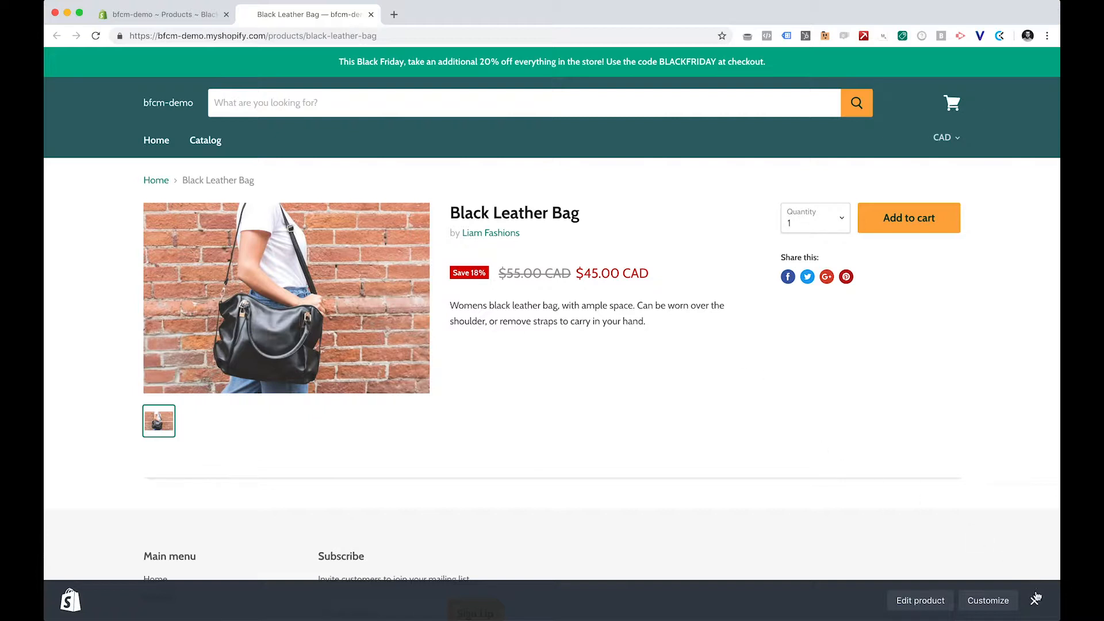
click(1033, 600)
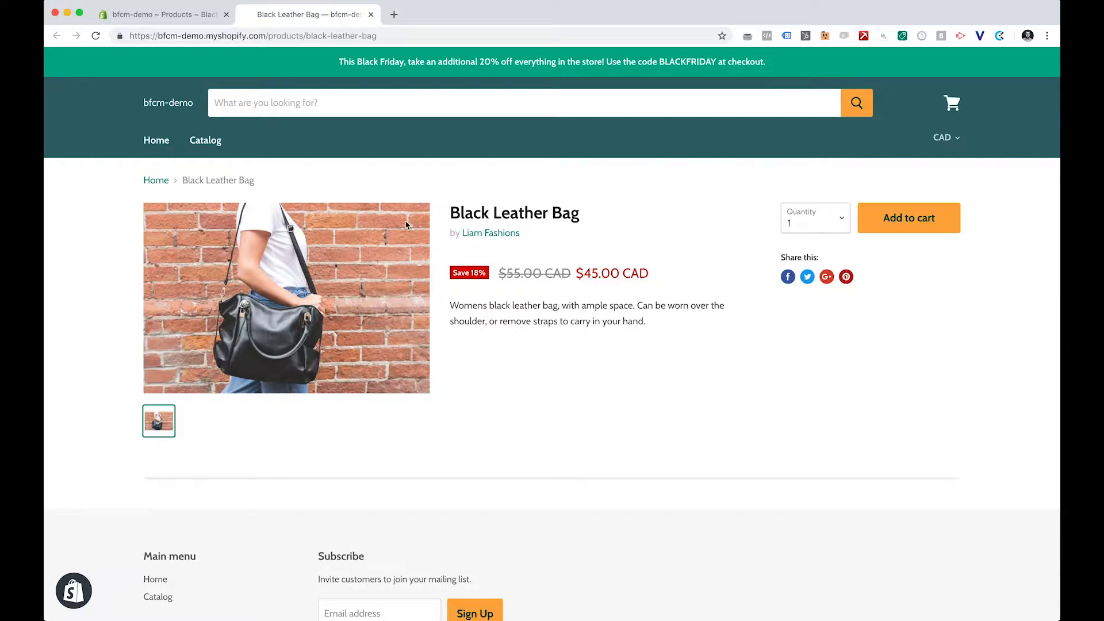
Step: Return to the admin's product list and open all products on the page for bulk editing
click(172, 14)
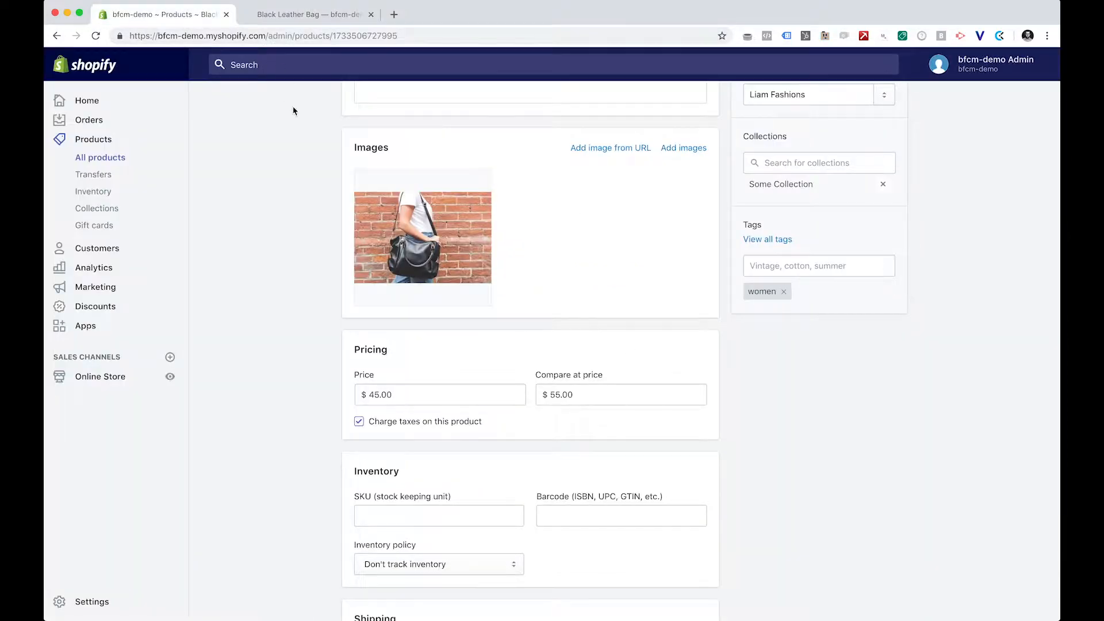
scroll(298, 144, up, 10)
click(368, 110)
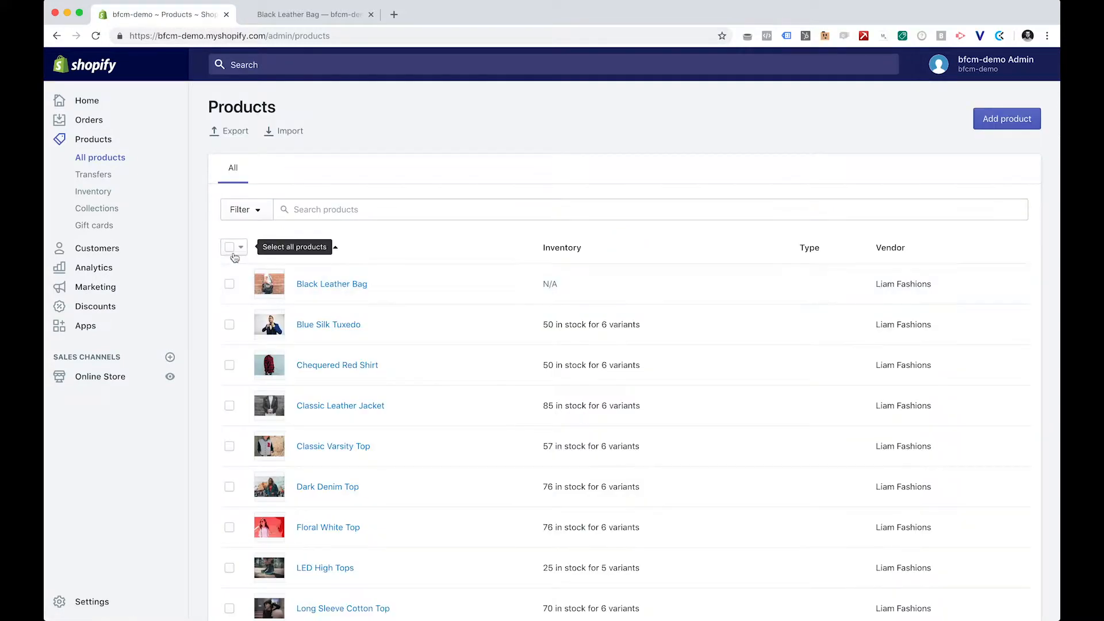
click(229, 247)
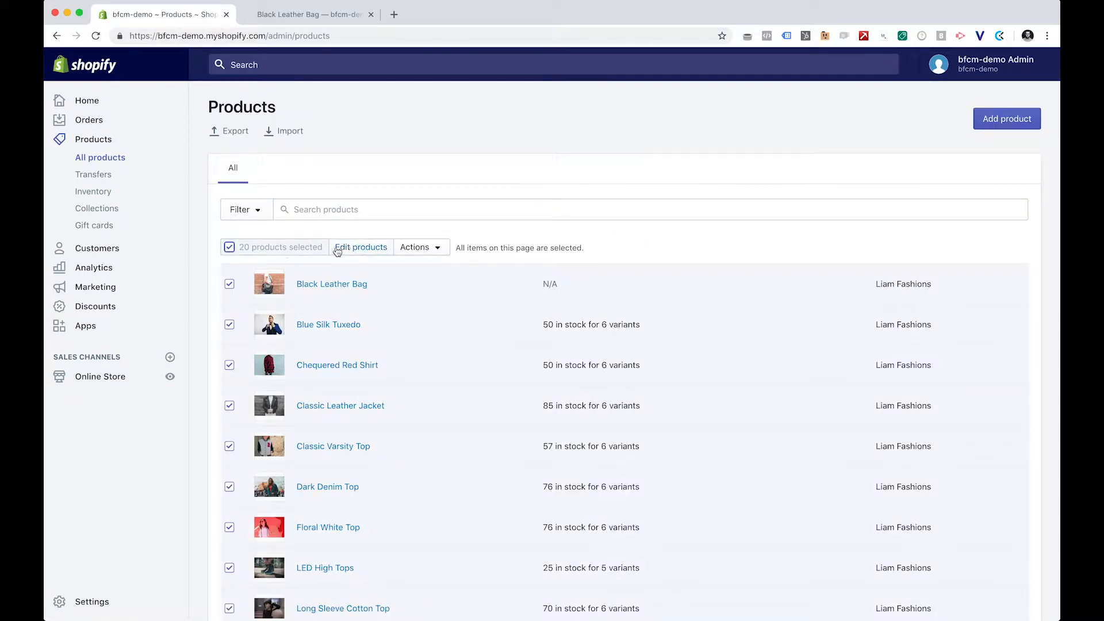
click(352, 248)
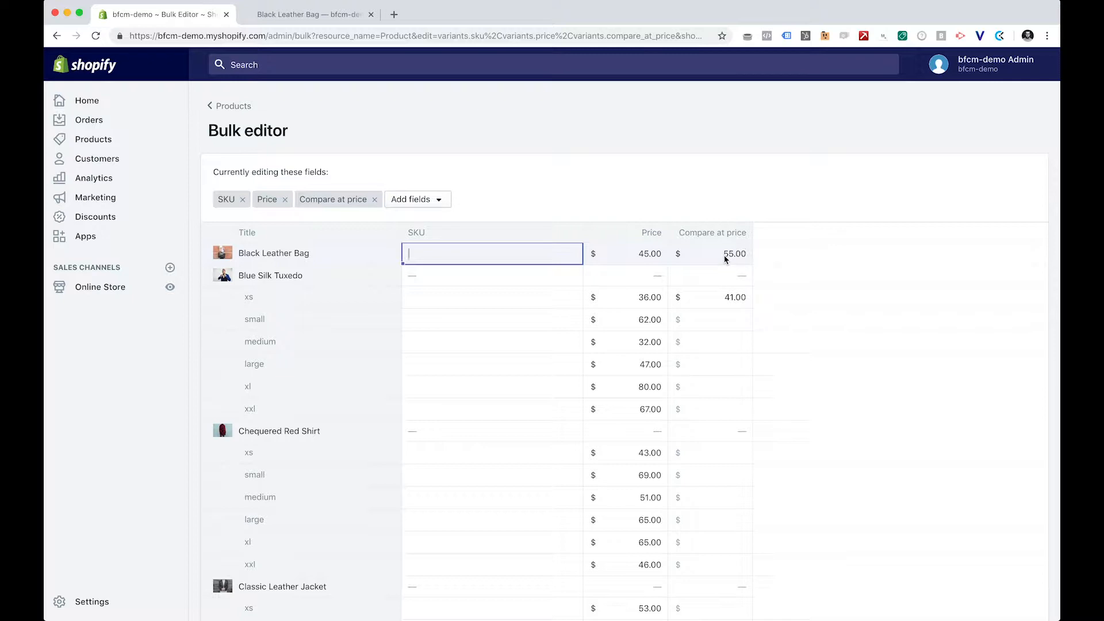
Step: Review the additional fields available in the bulk editor and the variants' Price and Compare at price columns
click(437, 201)
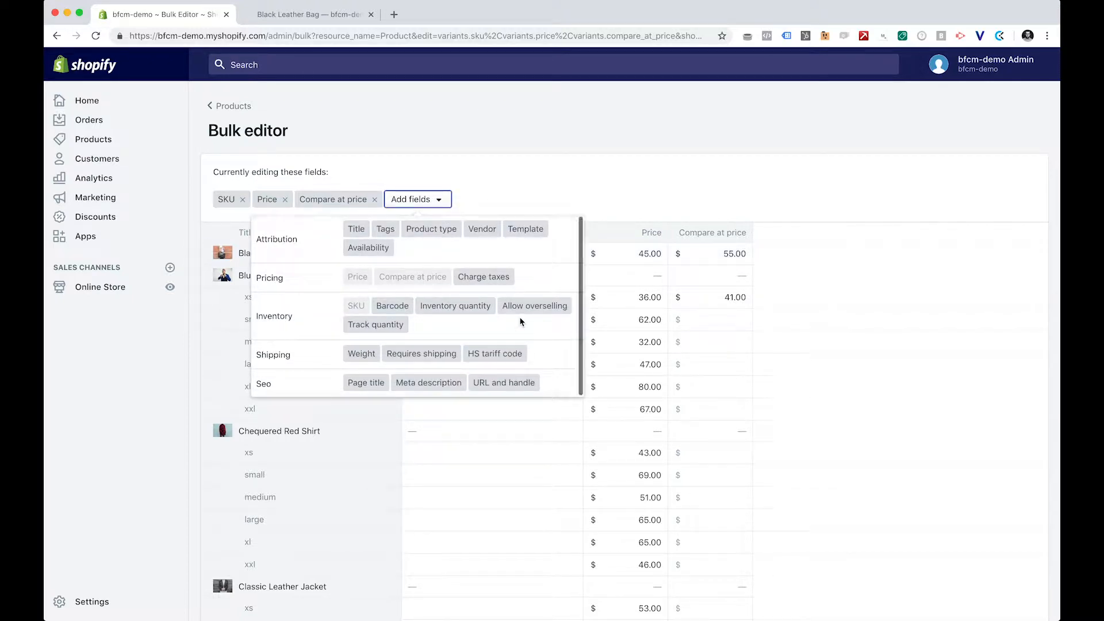
click(532, 206)
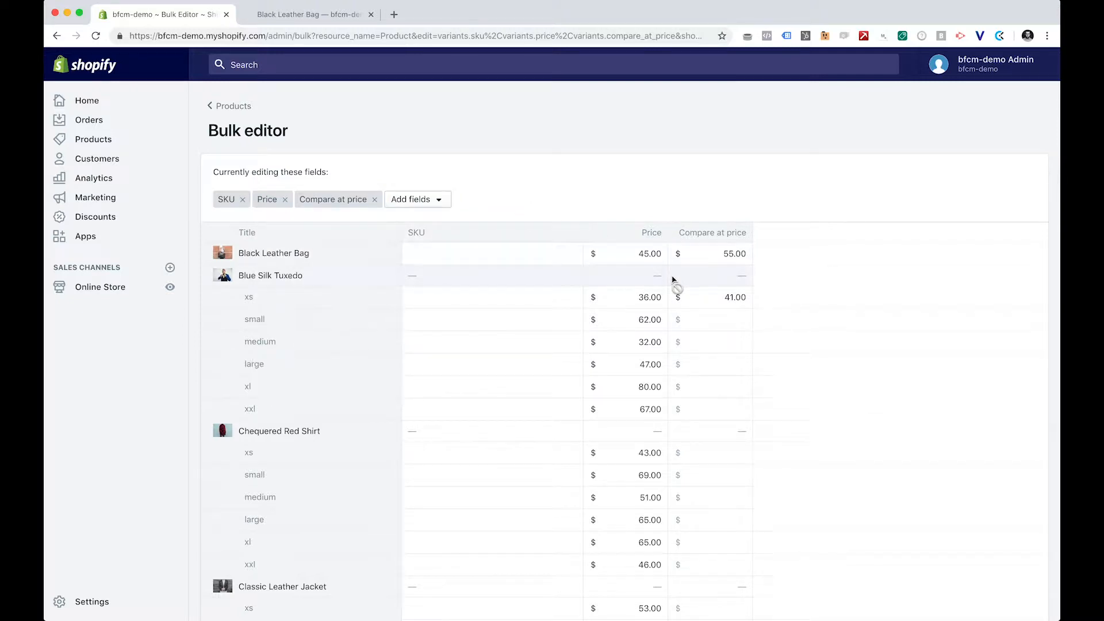
click(741, 304)
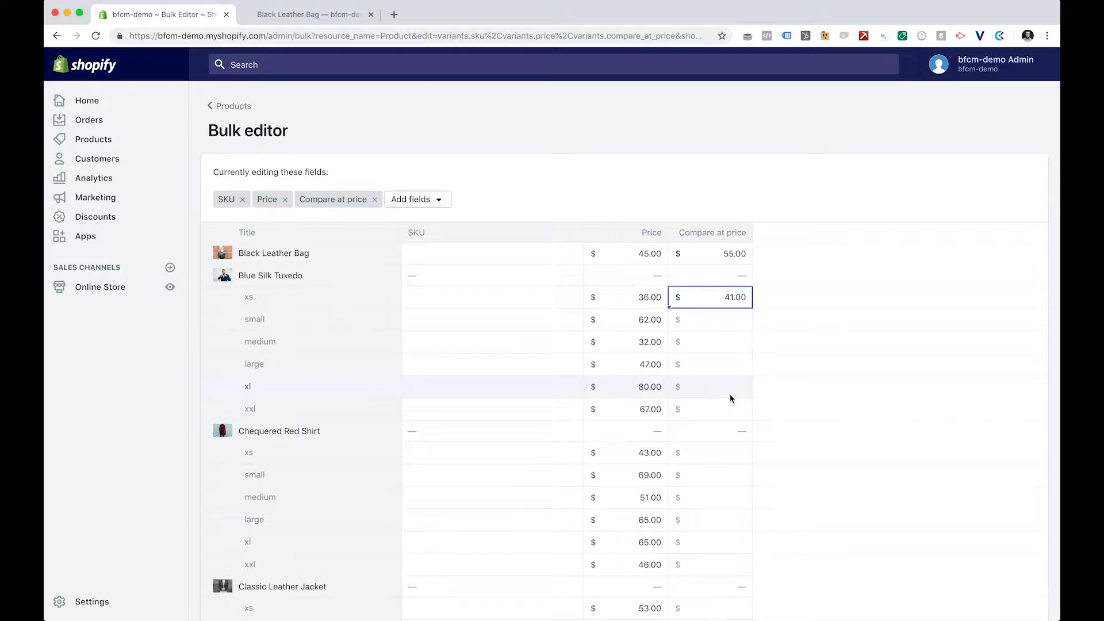
scroll(825, 279, down, 5)
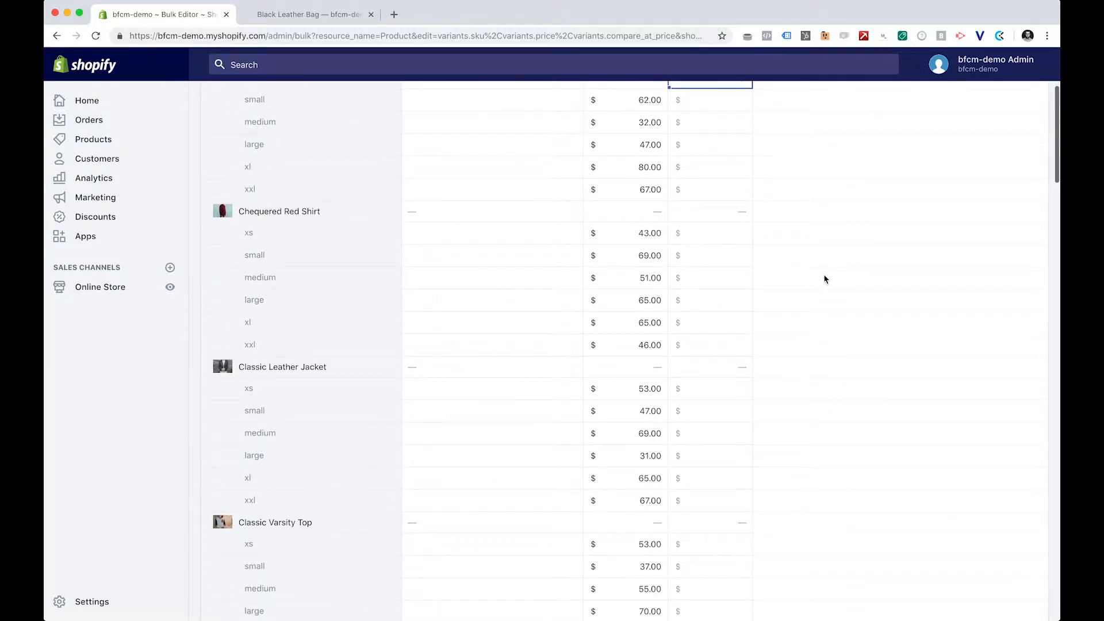
scroll(825, 279, down, 8)
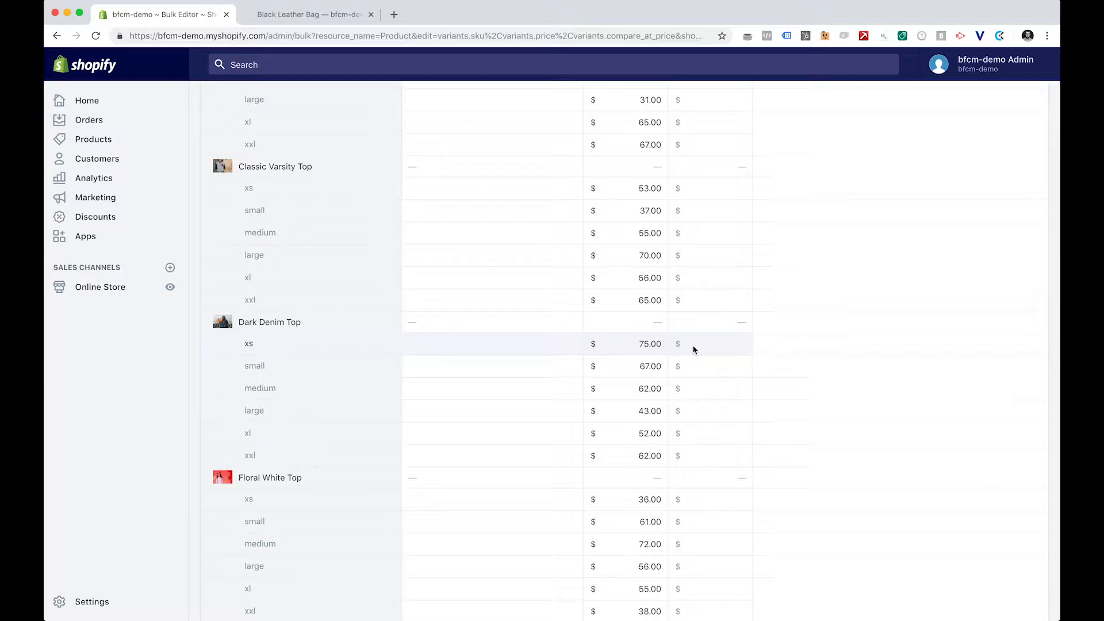
scroll(694, 350, up, 13)
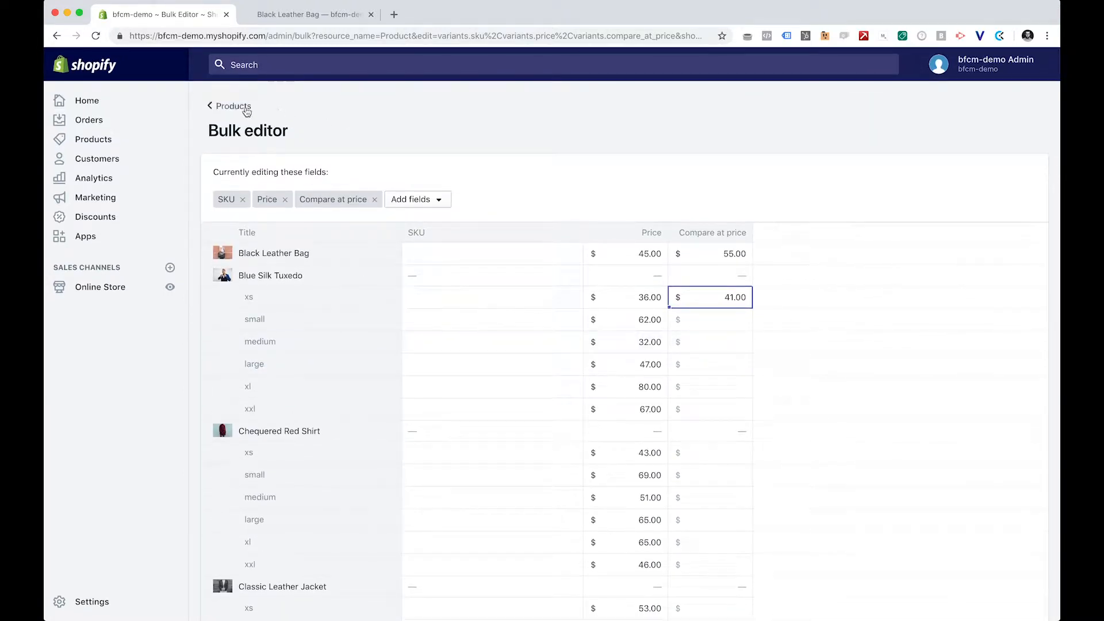
Step: Go back to the product list and export all products as a CSV for Excel, Numbers, or other spreadsheet programs
click(245, 108)
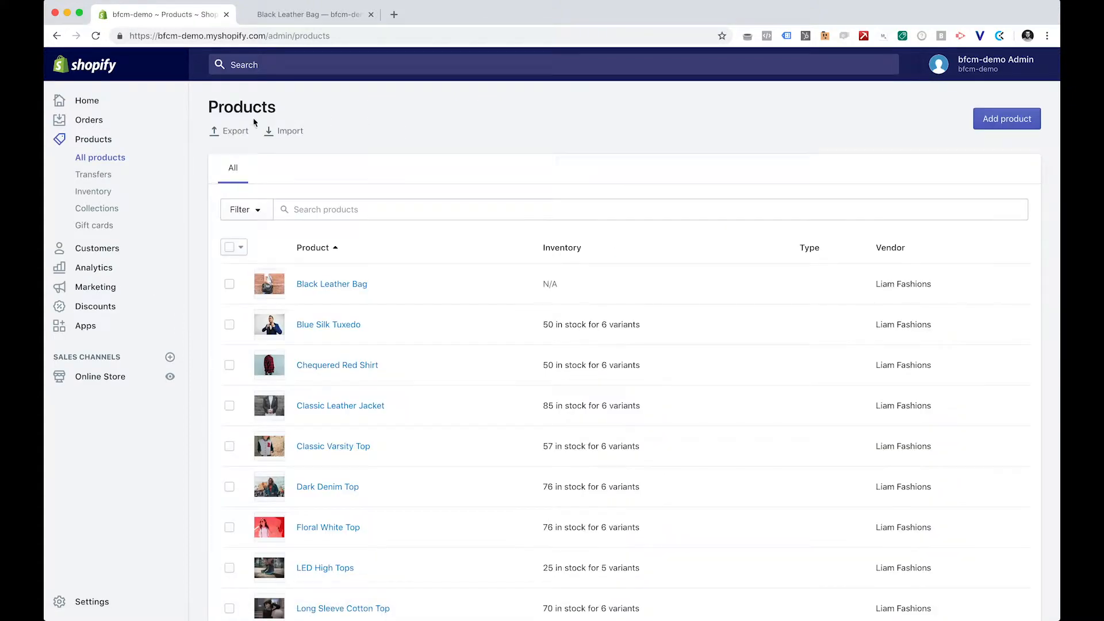
click(232, 131)
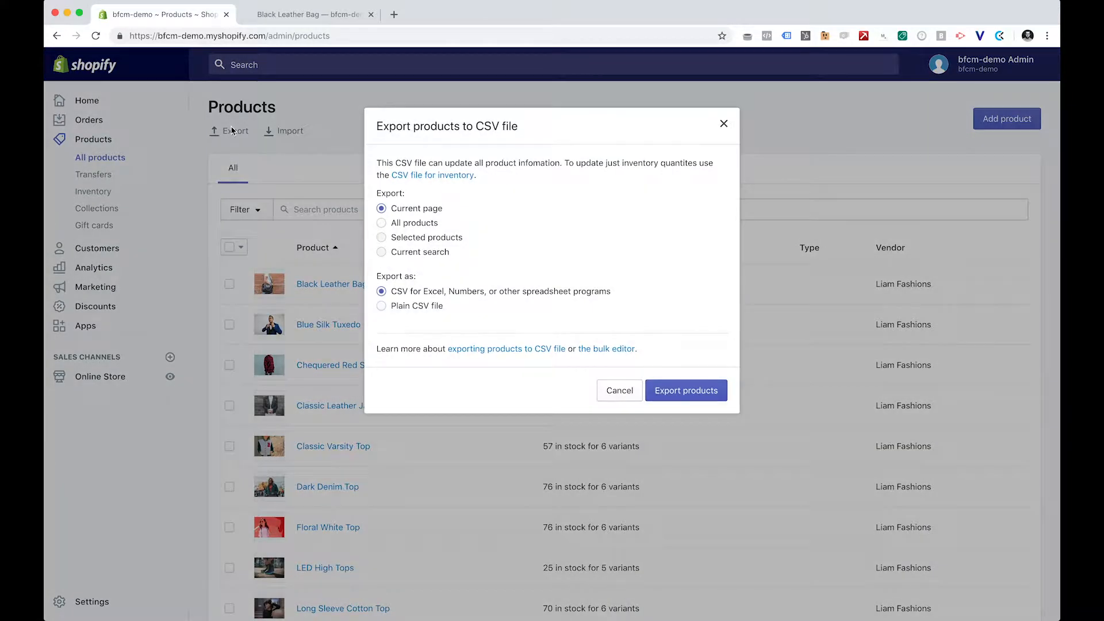
click(434, 229)
click(678, 390)
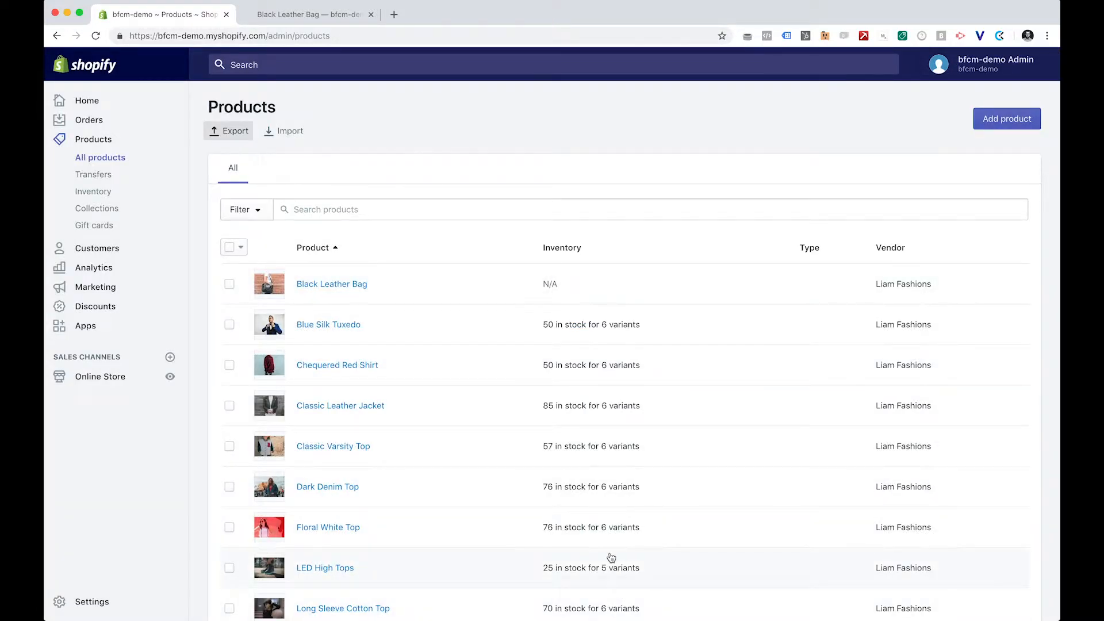
Step: Open the downloaded products_export (1).csv in Microsoft Excel and enlarge its window to fill the screen
mouse_move(799, 617)
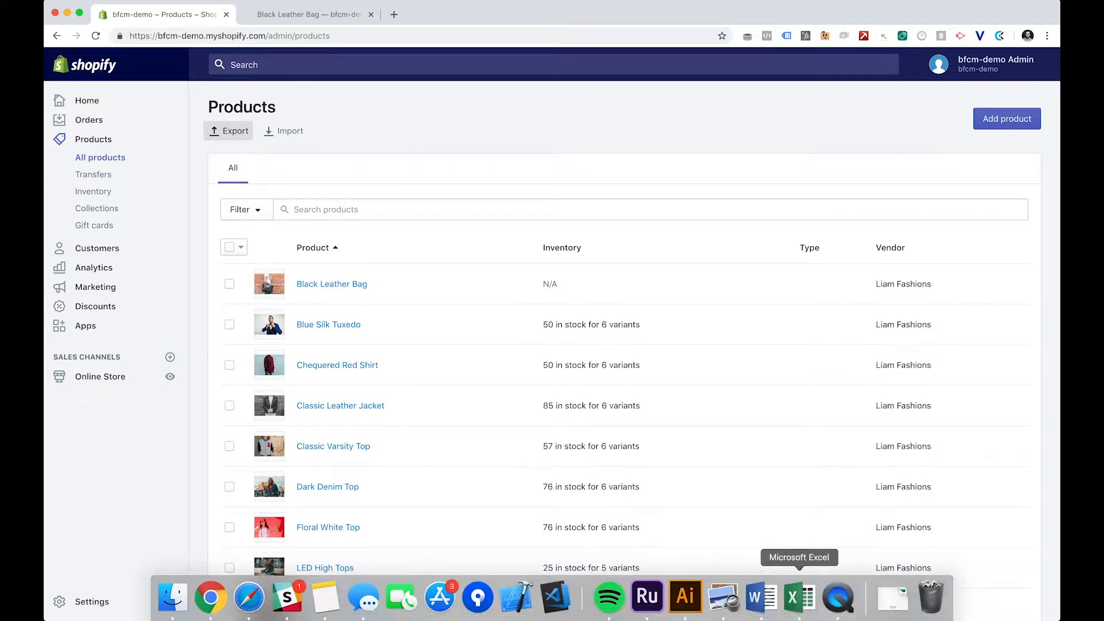
click(891, 598)
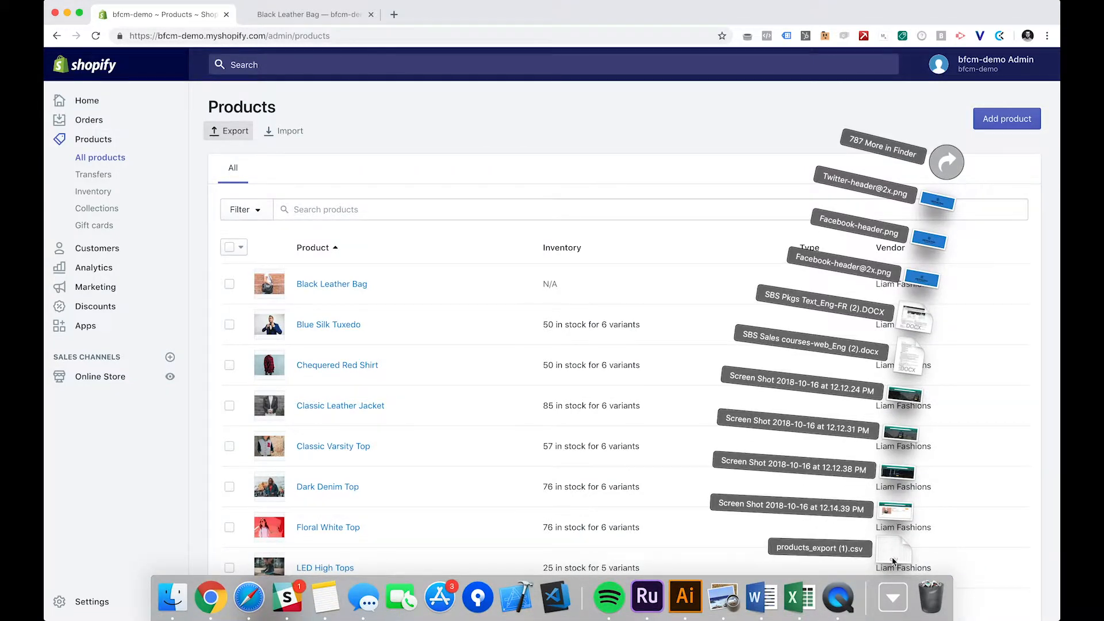
click(893, 558)
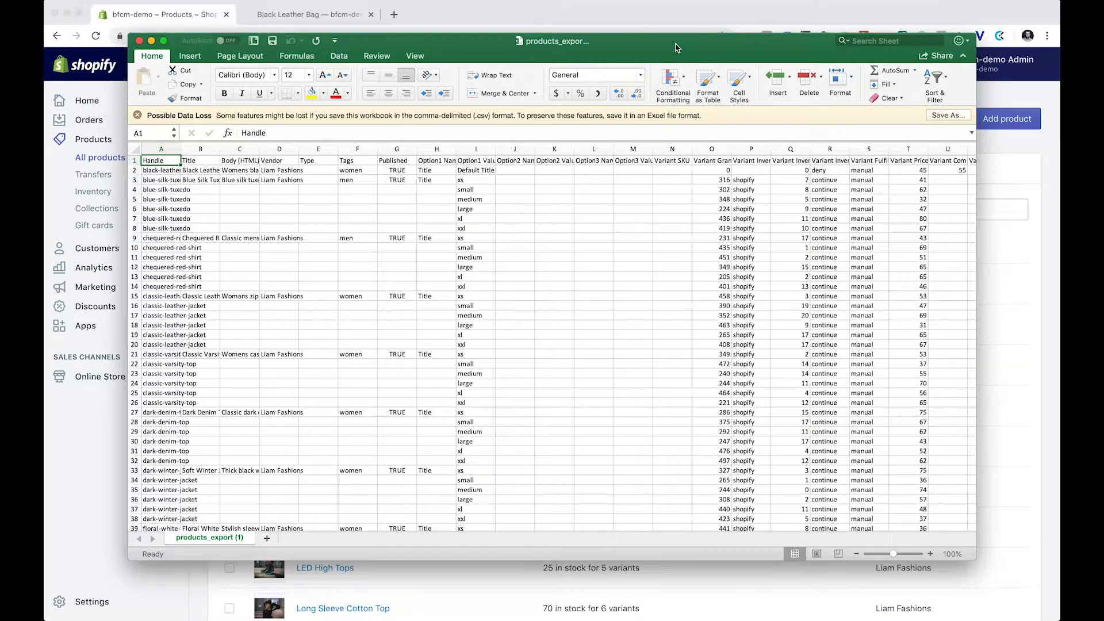
double_click(674, 47)
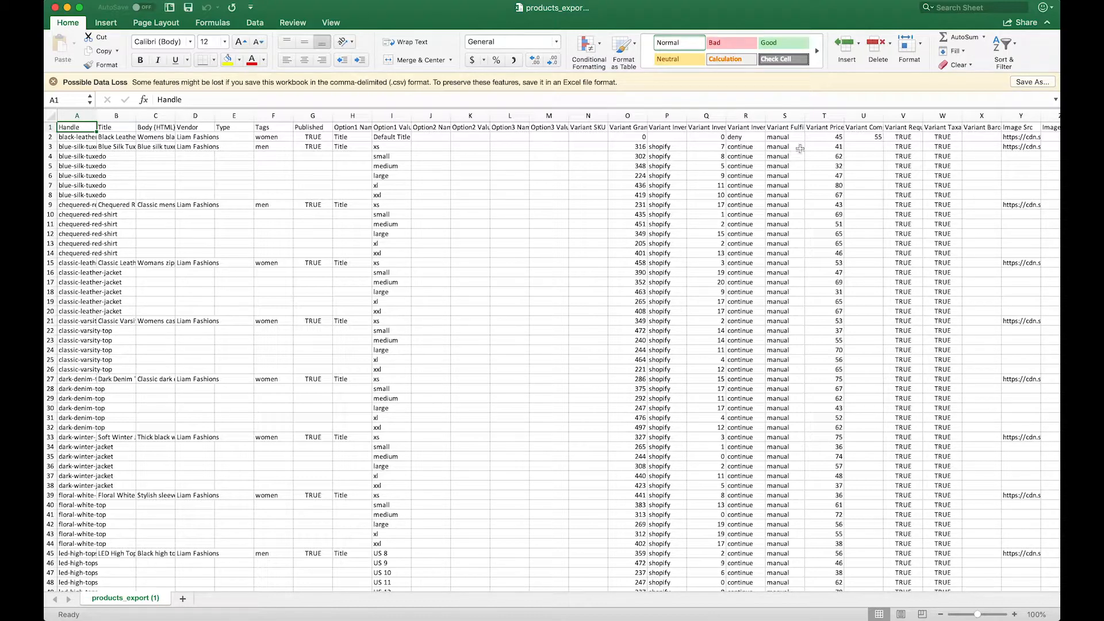
Step: Locate the Variant Price and Variant Compare At Price columns and the Black Leather Bag row
click(817, 127)
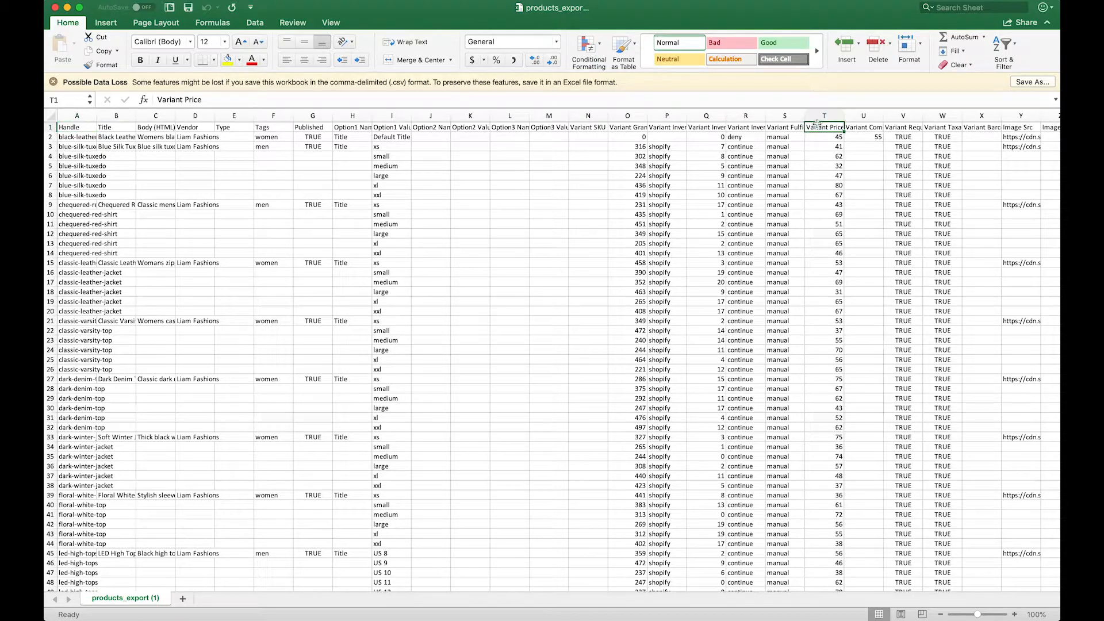
click(855, 127)
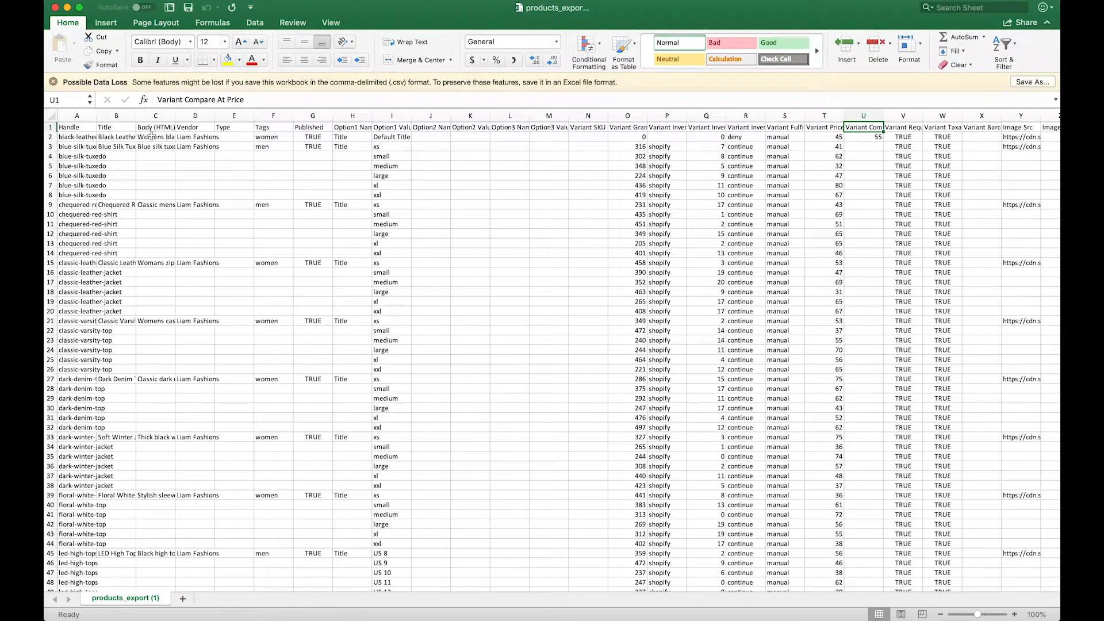
drag(48, 140, 48, 140)
Step: Move the Black Leather Bag's Variant Compare At Price of 55 into its Variant Price cell, leaving the compare cell empty
click(830, 138)
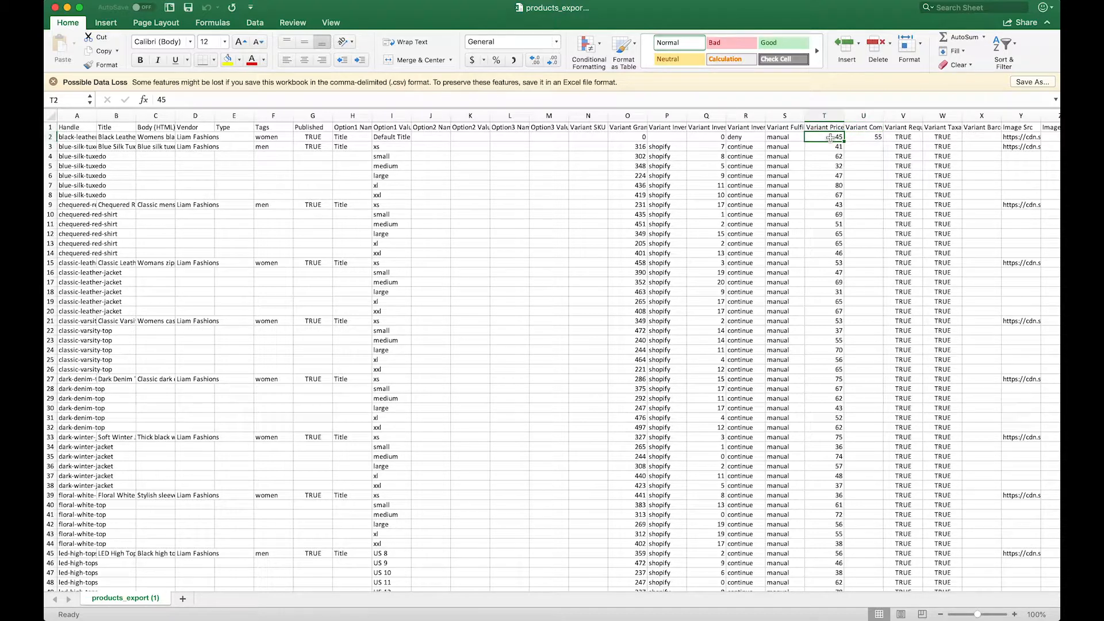
click(862, 138)
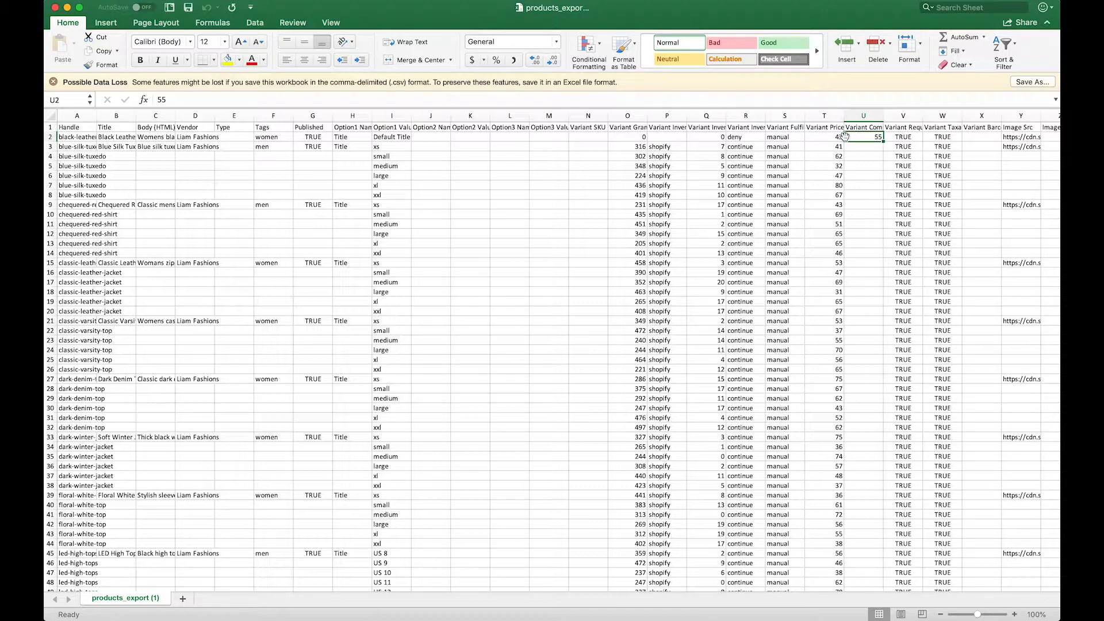
drag(841, 138, 837, 140)
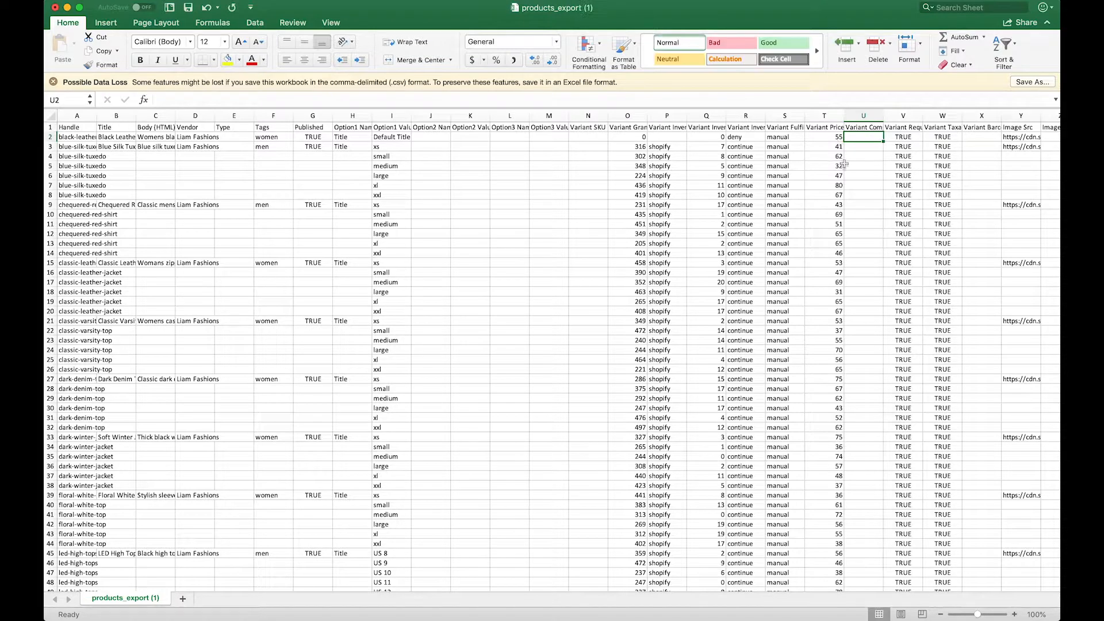
Step: Inspect the Variant Price and Variant Compare At Price cells, ending on the Black Leather Bag's compare at price cell
click(863, 166)
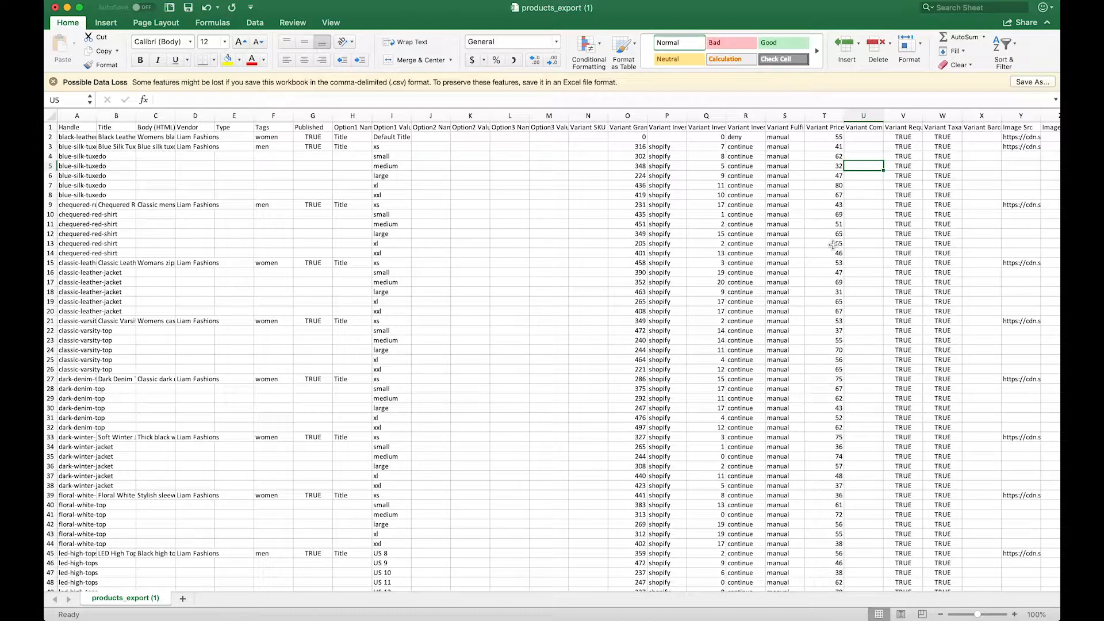
click(833, 136)
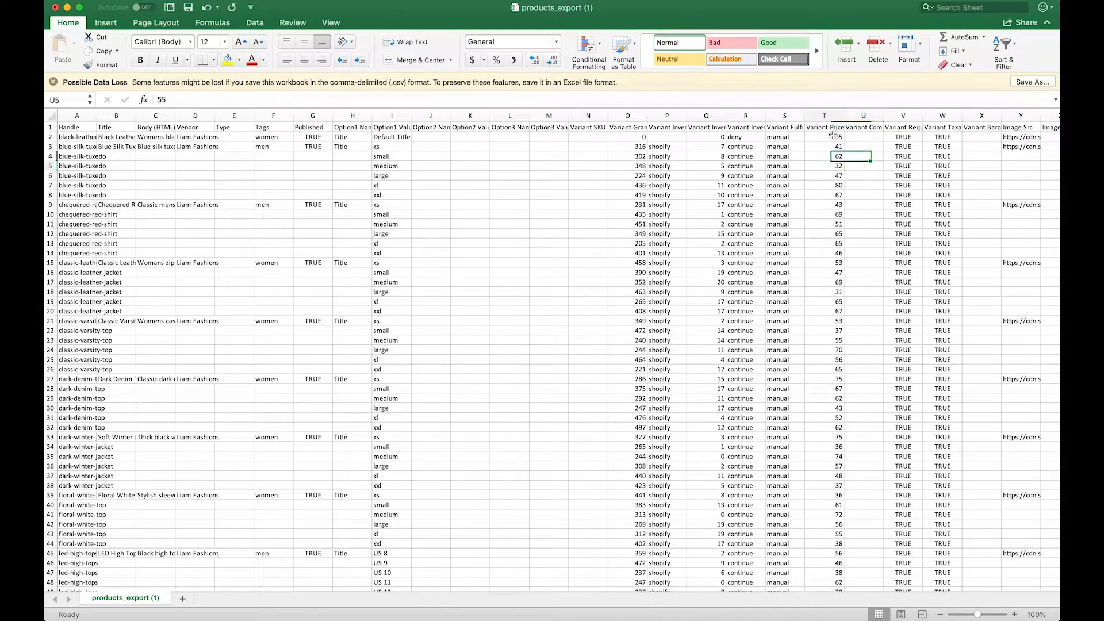
click(863, 129)
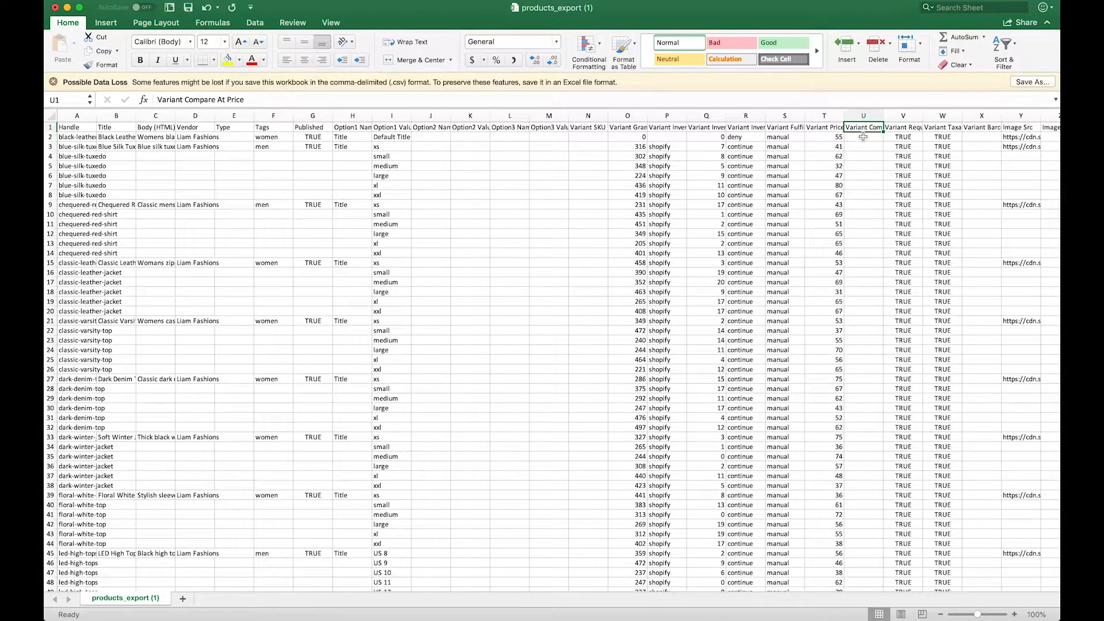
click(863, 137)
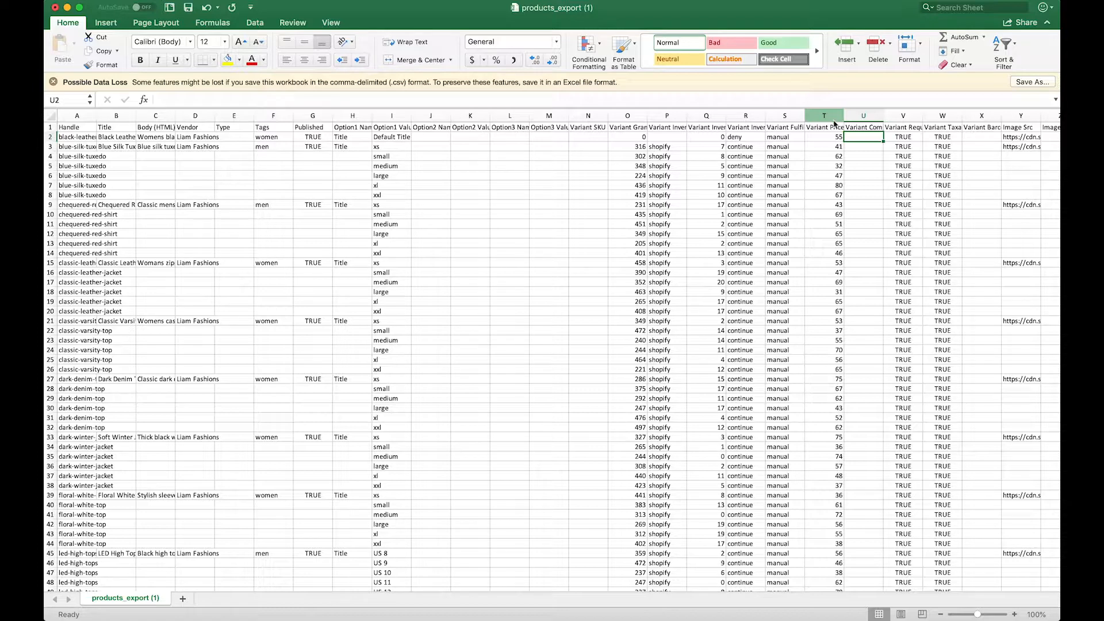
Step: Insert a blank column before Variant Price and move the Variant Price and Variant Compare At Price headers one column left, into T1:U1
click(831, 118)
right_click(827, 116)
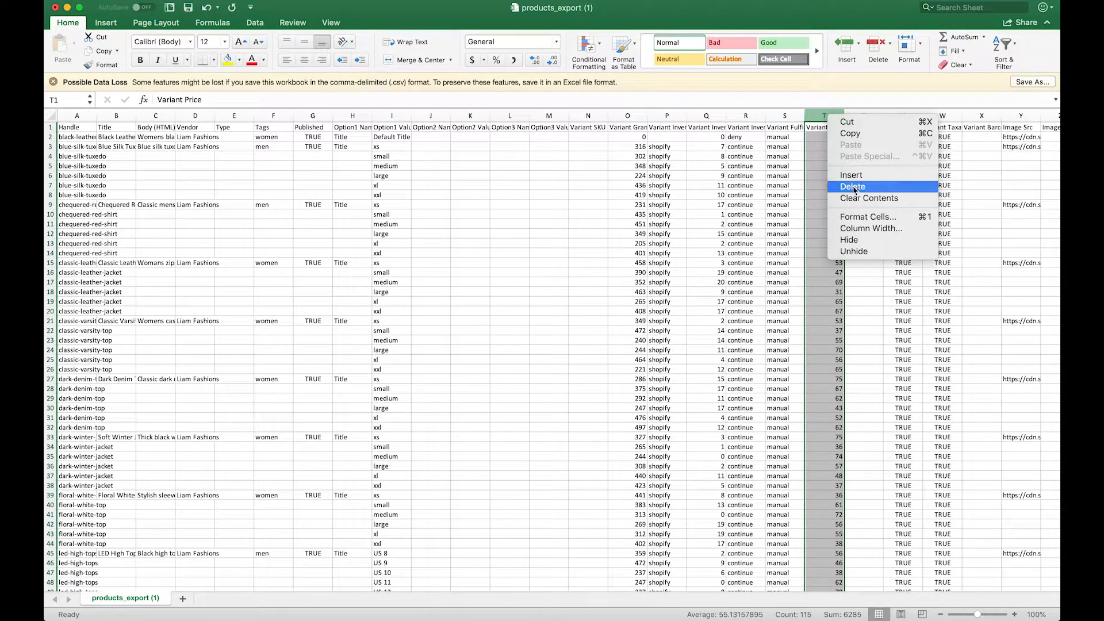
click(851, 175)
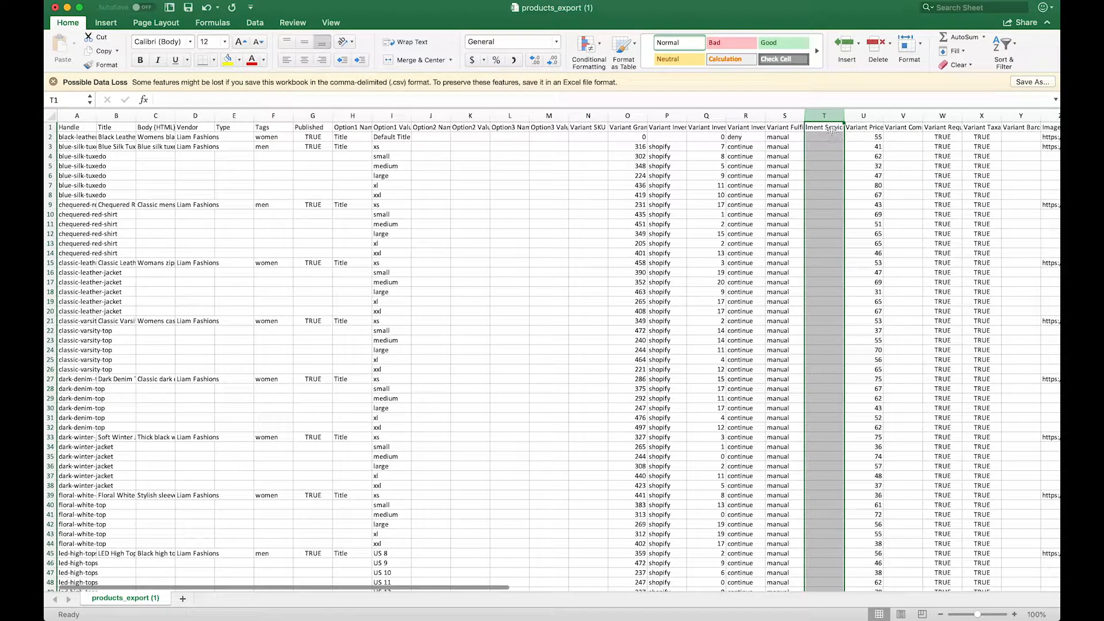
drag(859, 129, 890, 128)
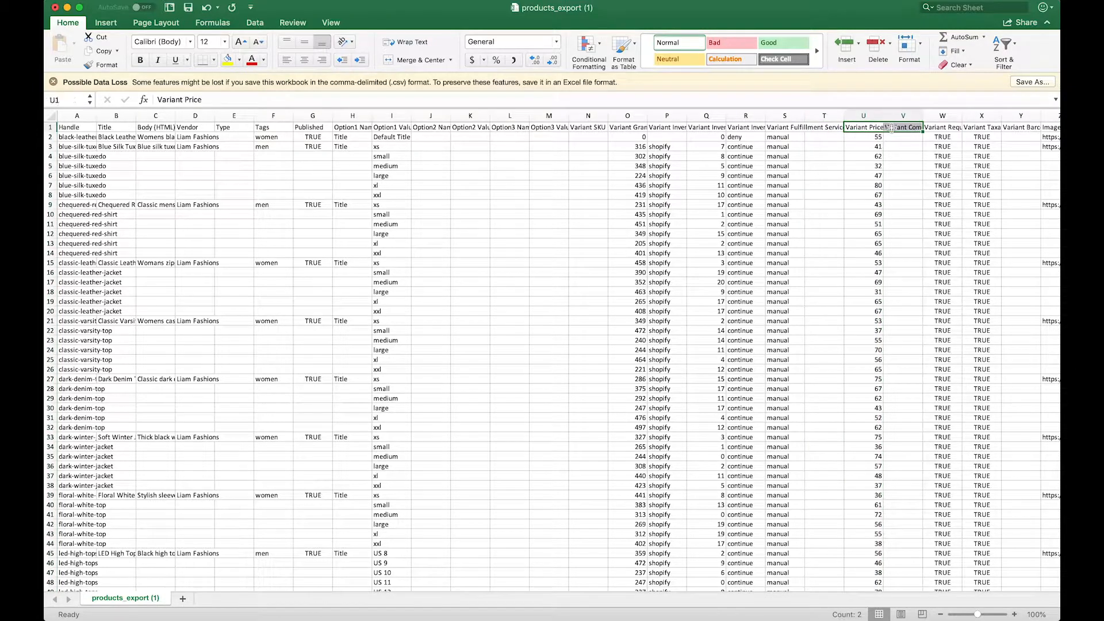
drag(829, 132, 828, 133)
Step: Delete the emptied column V and check that the prices sit under the Variant Compare At Price header
click(904, 116)
right_click(907, 115)
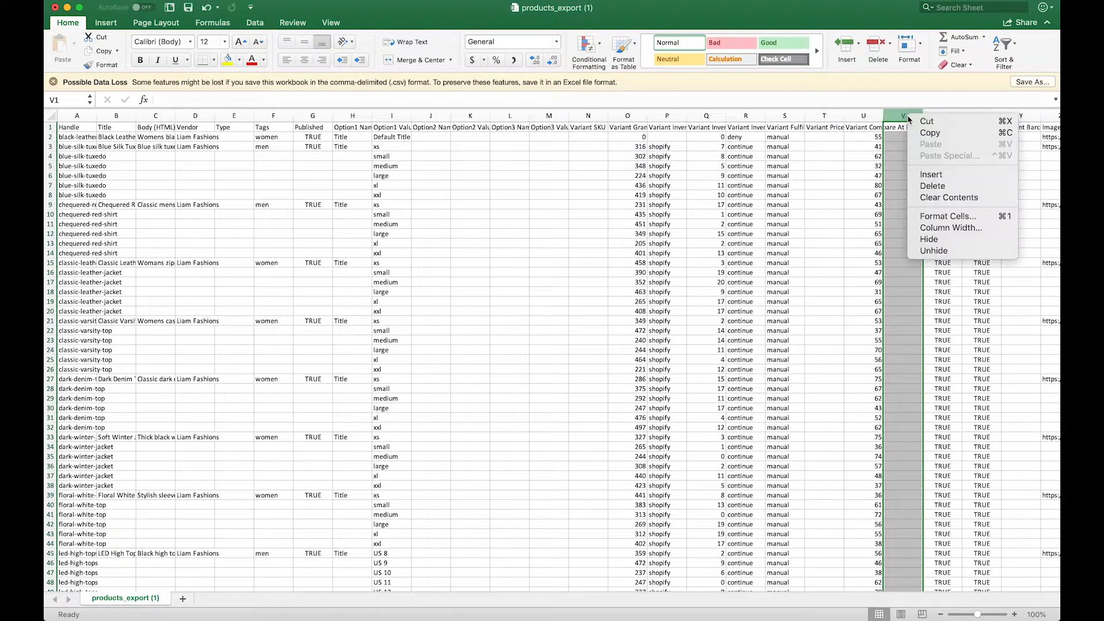
click(941, 189)
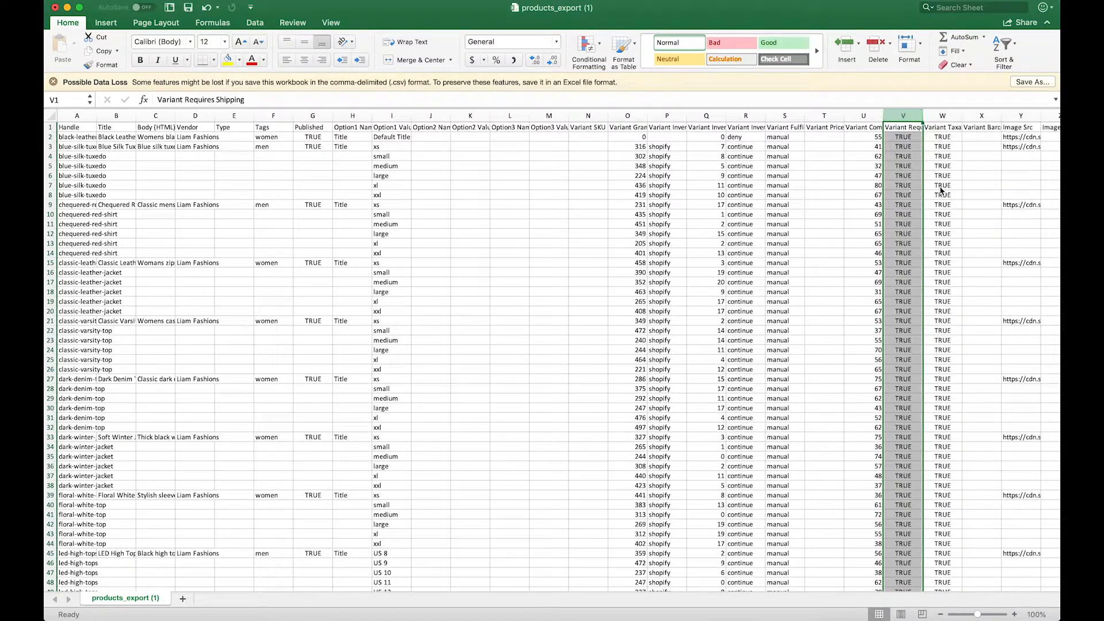
click(861, 129)
click(864, 138)
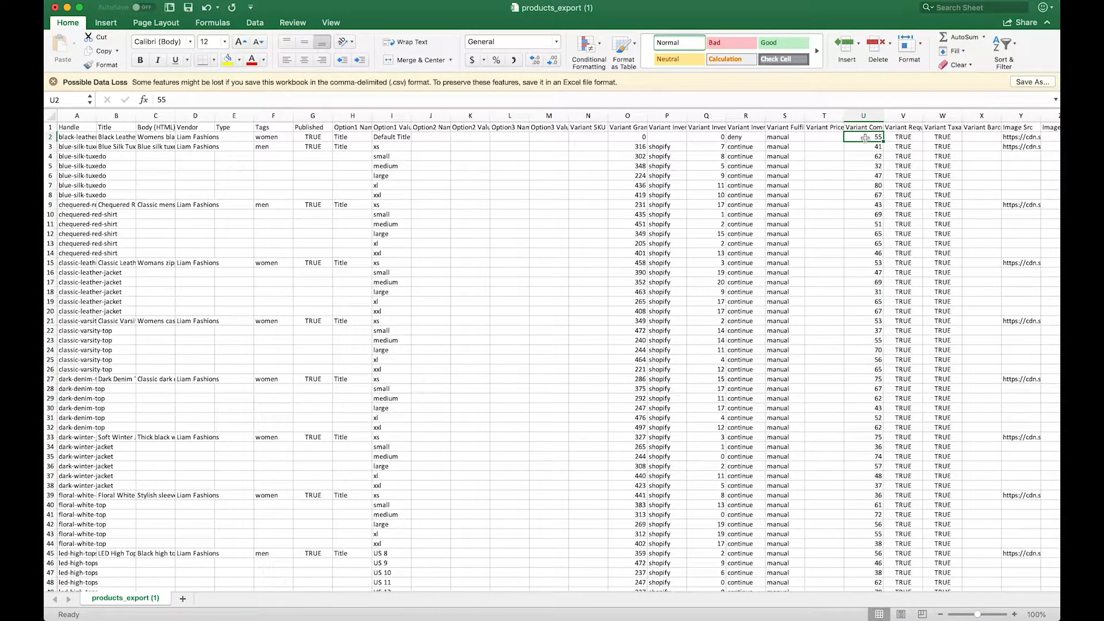
click(864, 129)
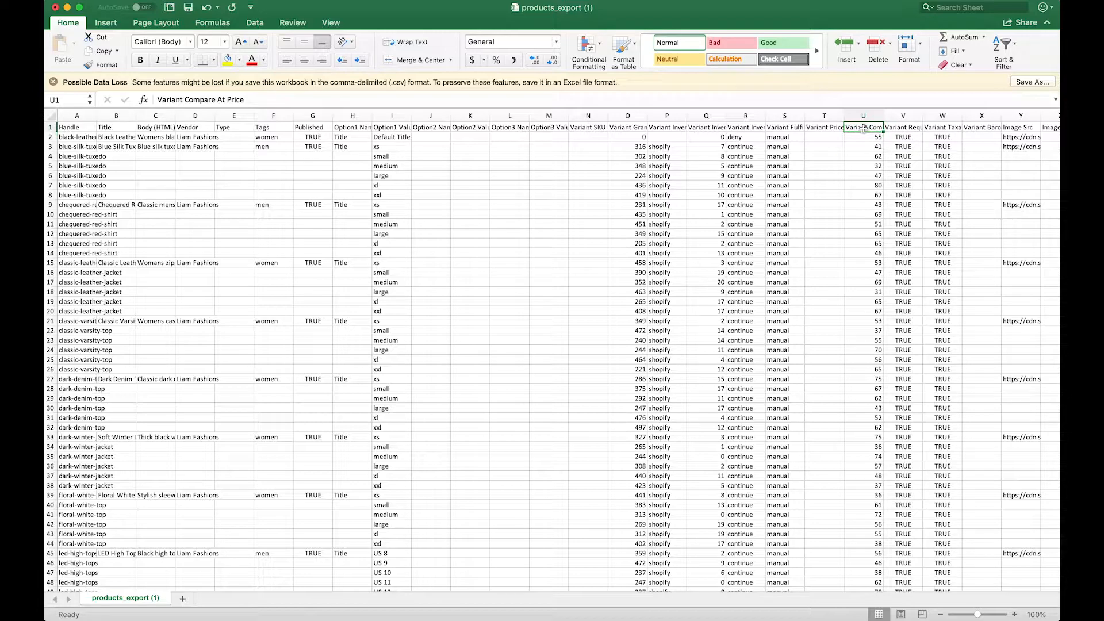
Step: Enter the formula =U2*.75 in the Black Leather Bag's Variant Price cell T2
click(834, 136)
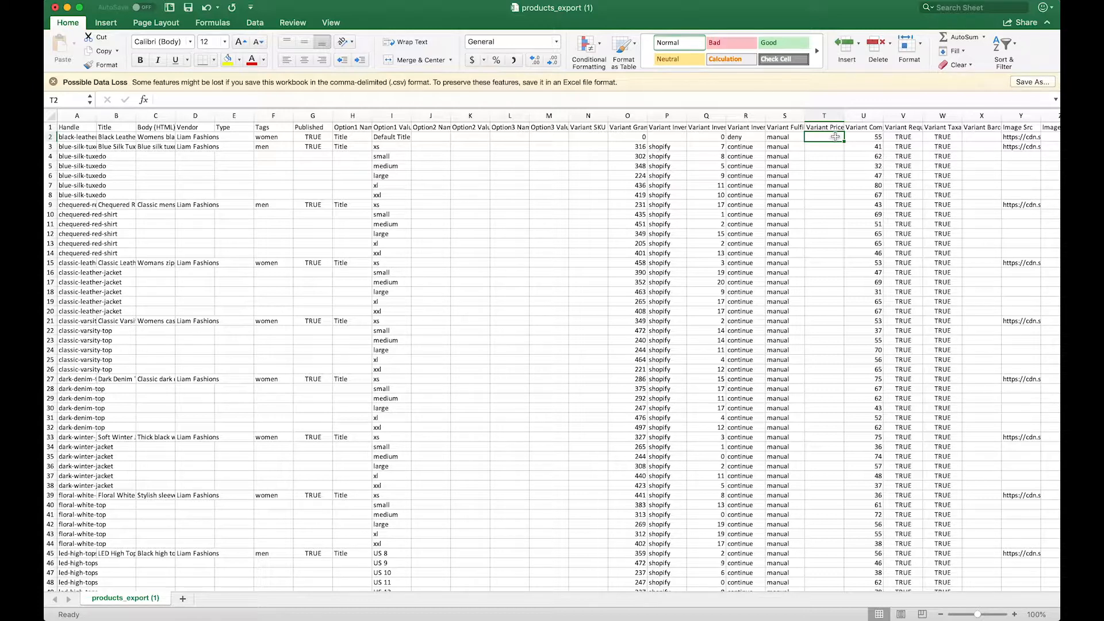
click(870, 138)
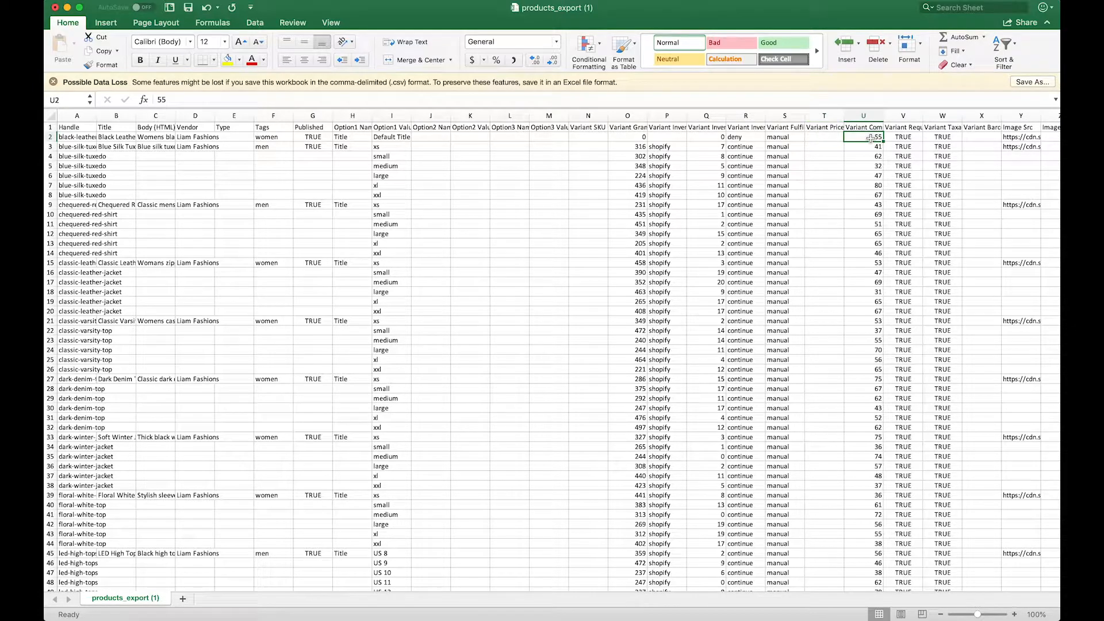
click(832, 137)
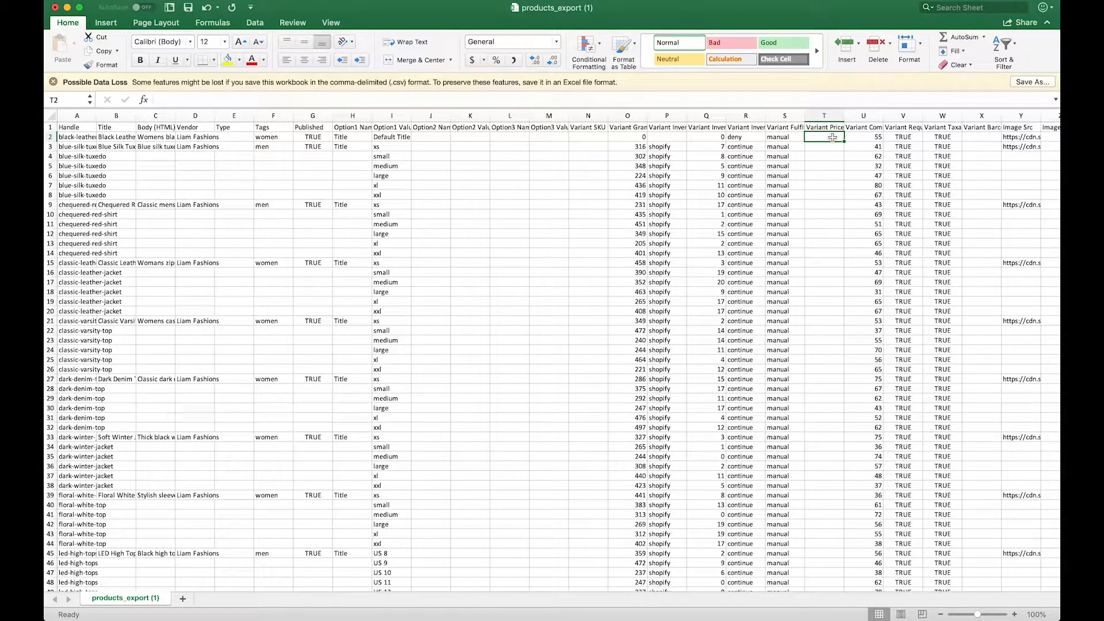
text(=)
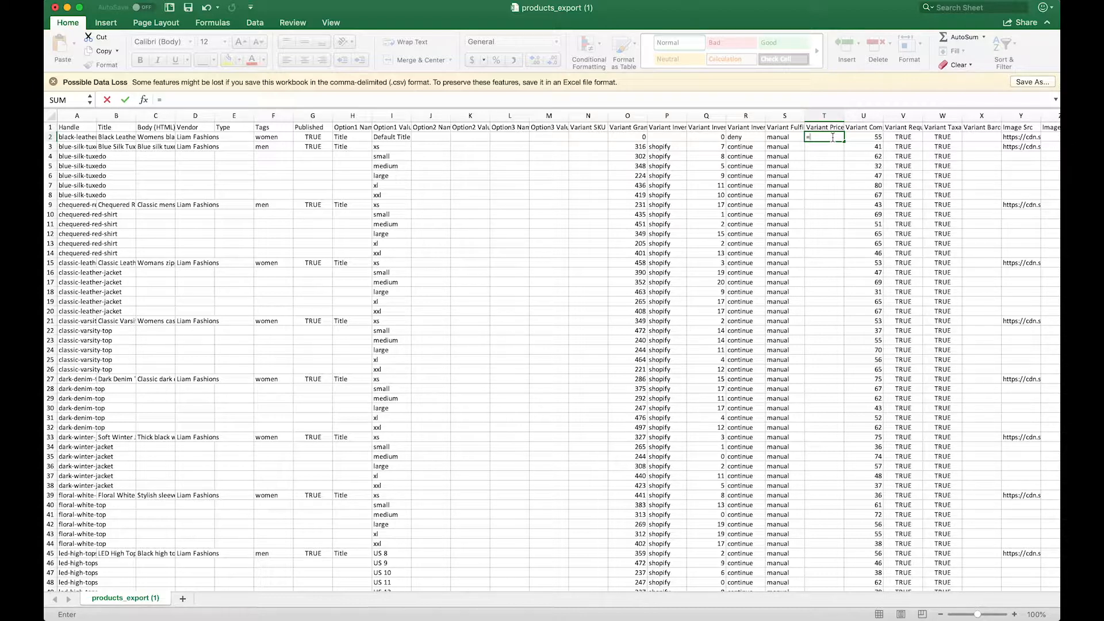
click(870, 137)
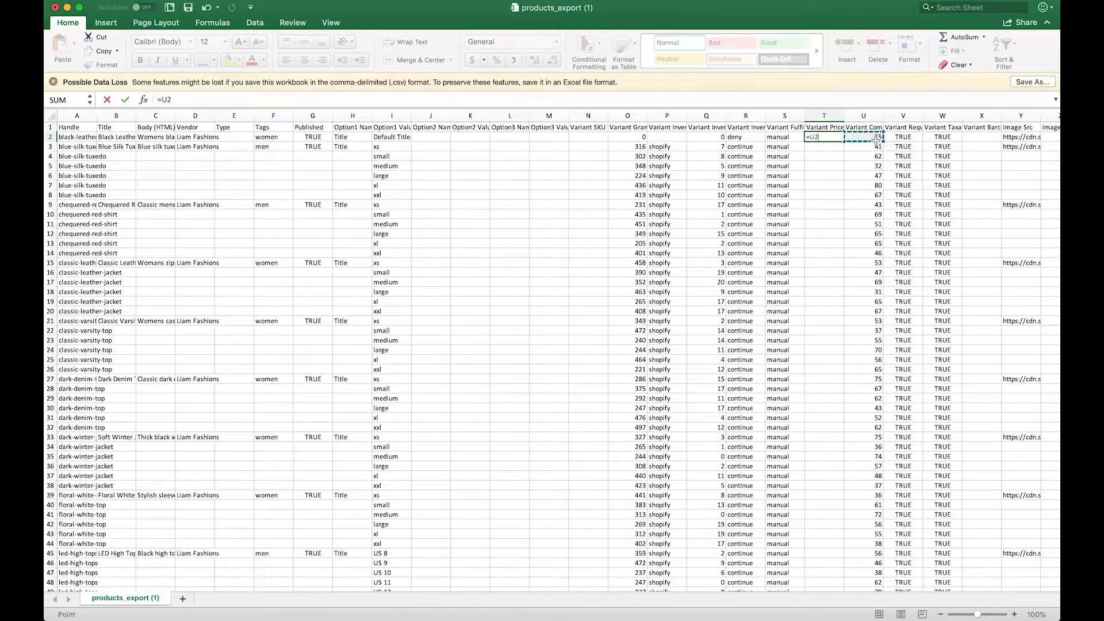
text(*.75)
click(876, 140)
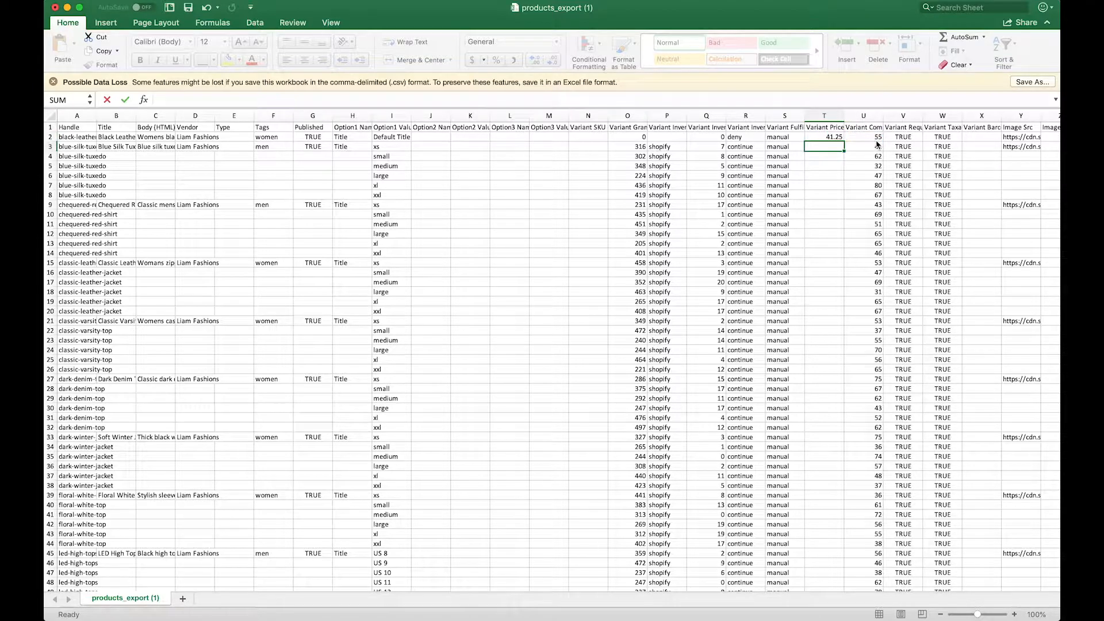
Step: Fill the T2 formula down the whole Variant Price column, review the discounted prices and save the CSV file
click(826, 138)
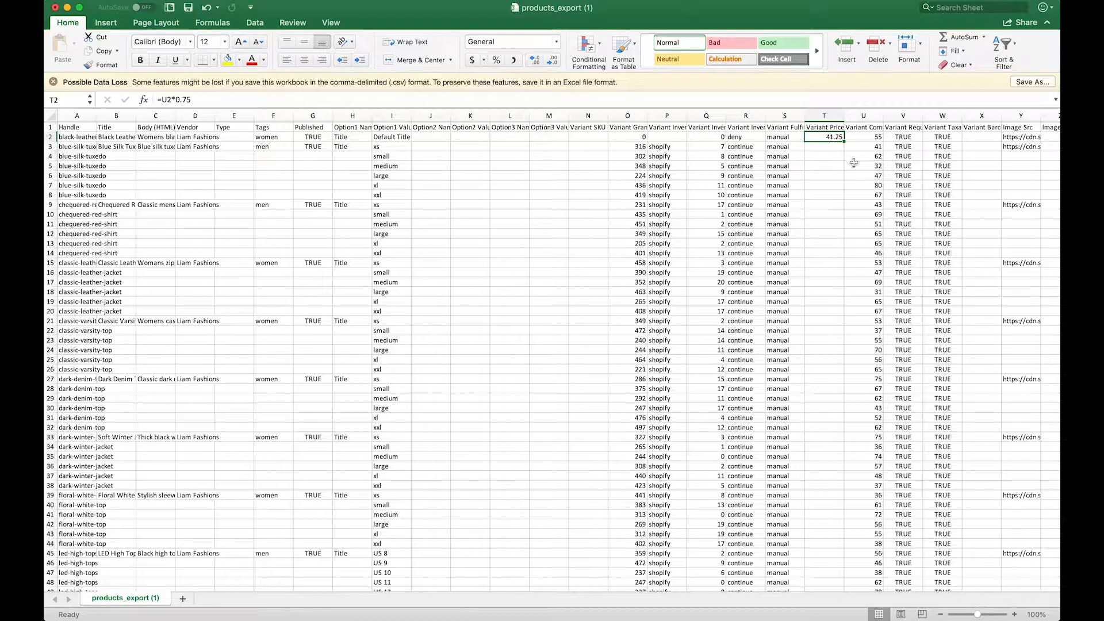
double_click(844, 143)
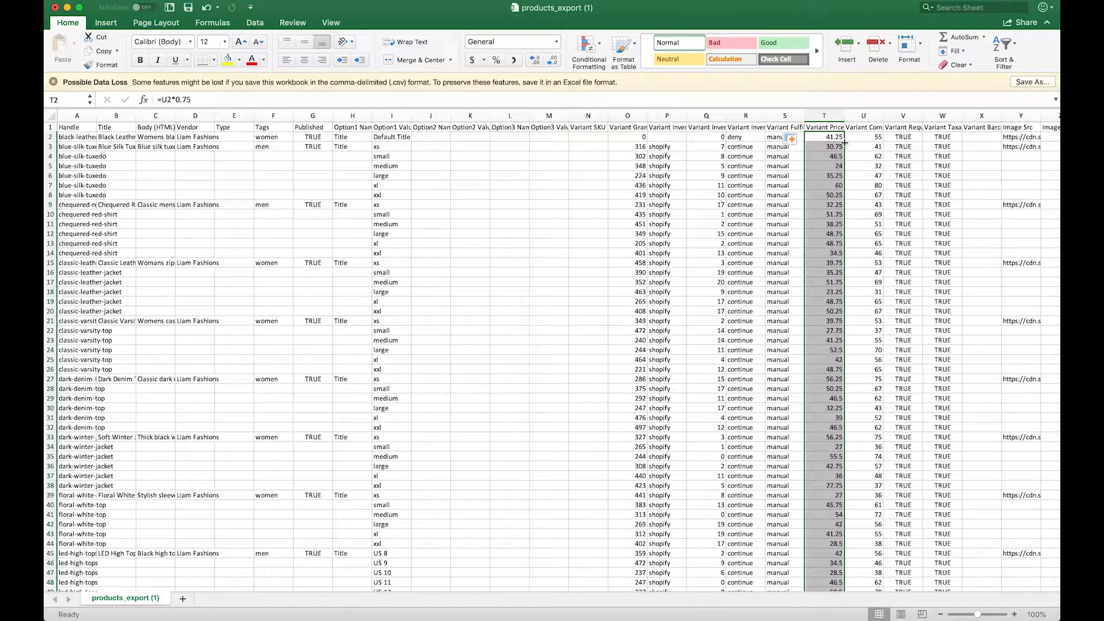
click(833, 173)
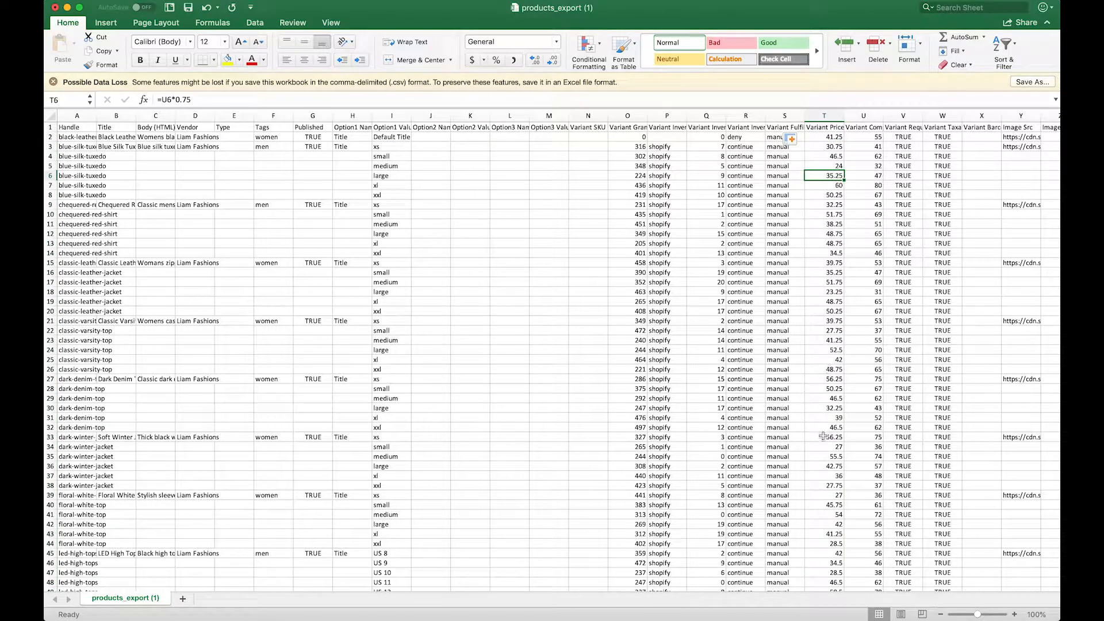
scroll(822, 497, down, 1)
scroll(822, 497, down, 6)
scroll(822, 498, right, 1)
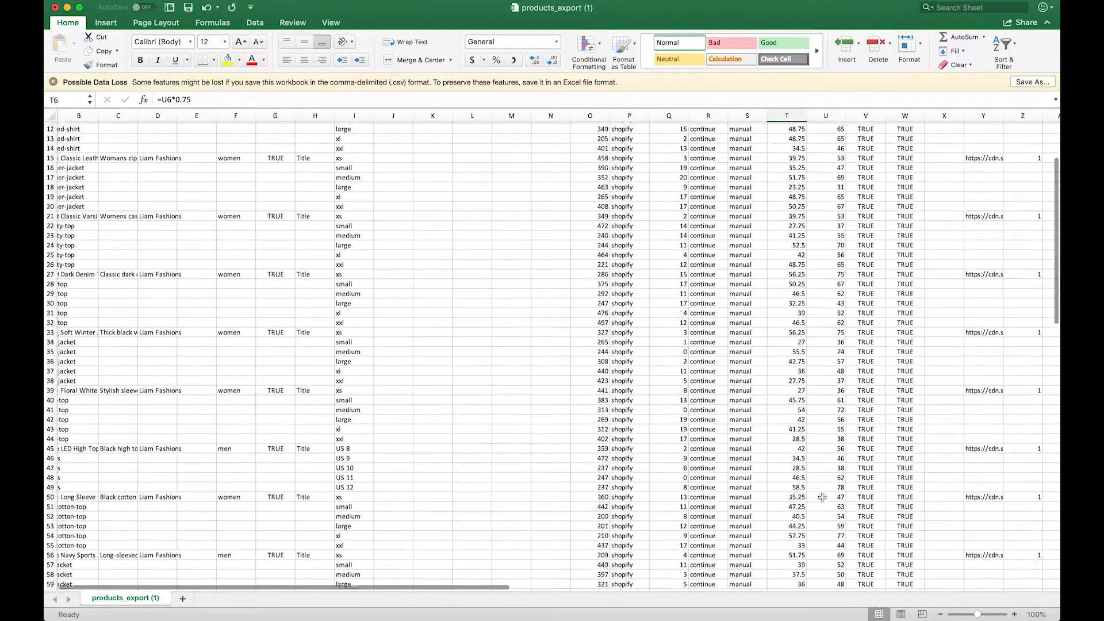
scroll(822, 497, down, 1)
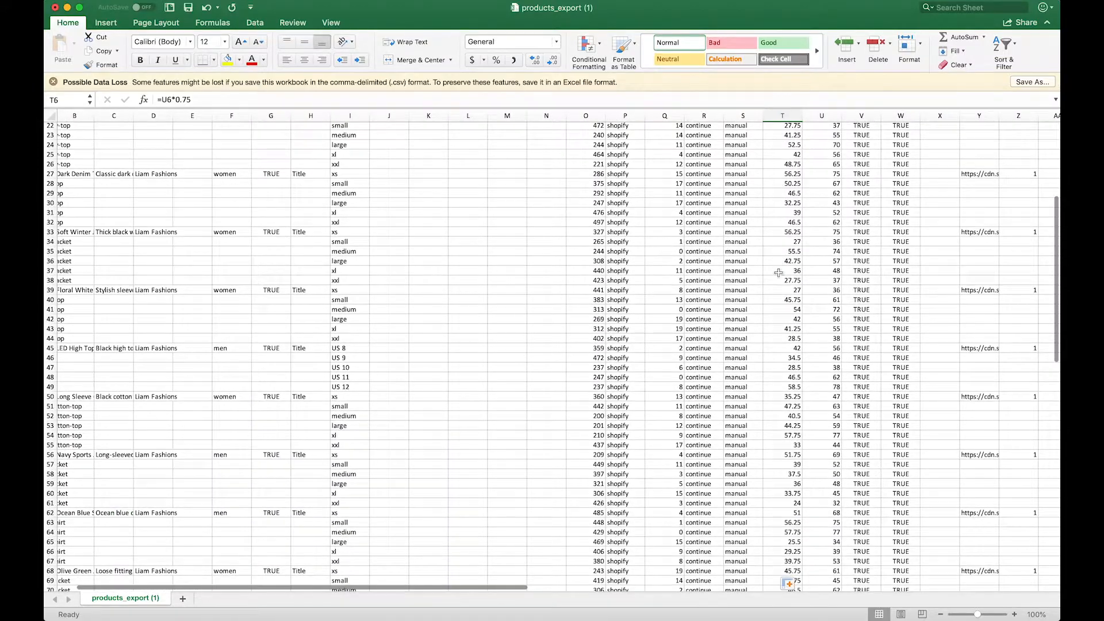
scroll(792, 423, up, 7)
scroll(792, 424, left, 1)
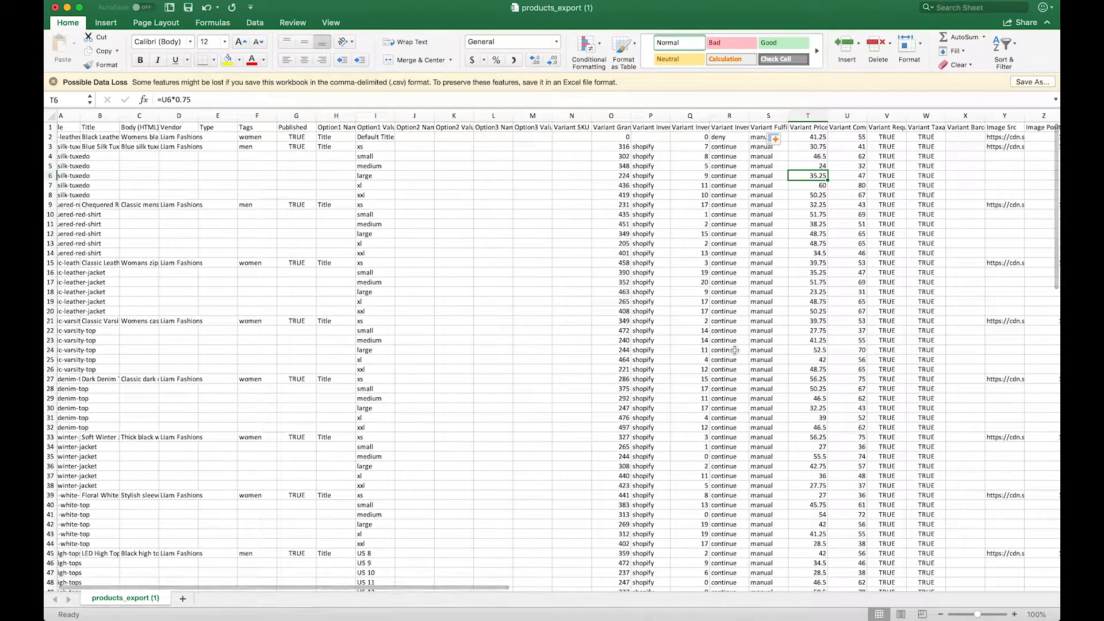
key(super+s)
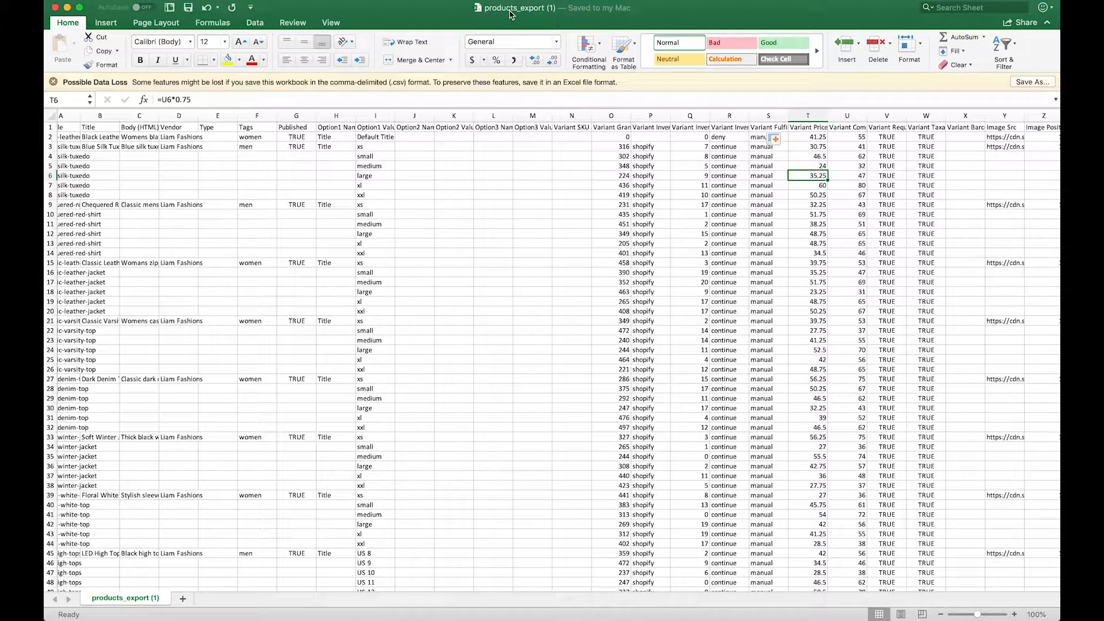
Step: Switch to the Shopify admin in the browser and set up a product import of products_export (1).csv that overwrites products with matching handles
key(super+Tab)
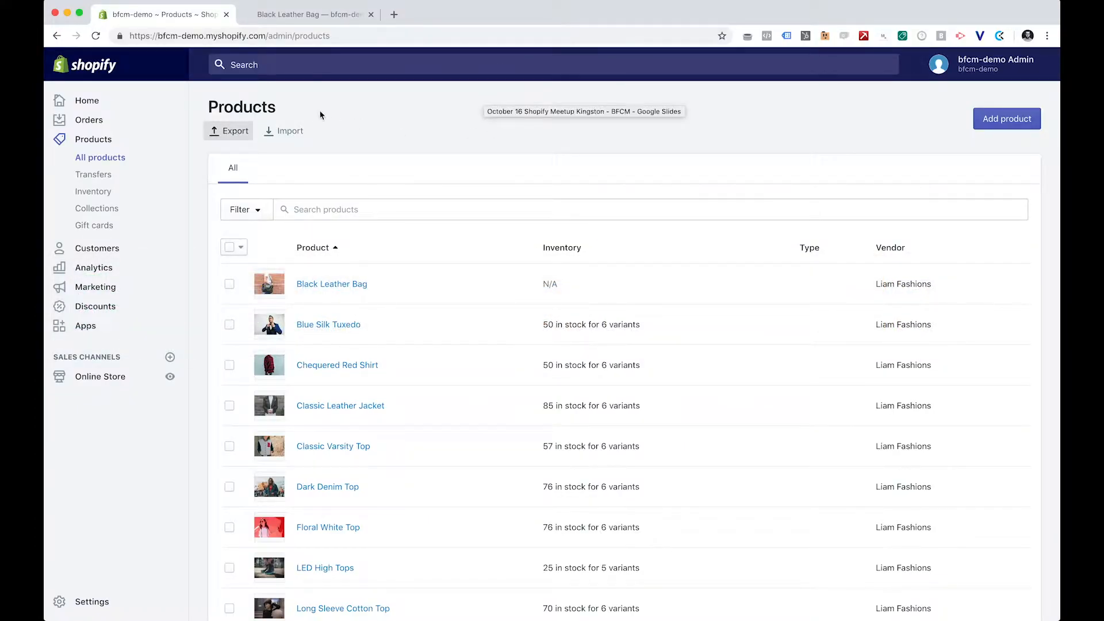
click(288, 132)
click(407, 333)
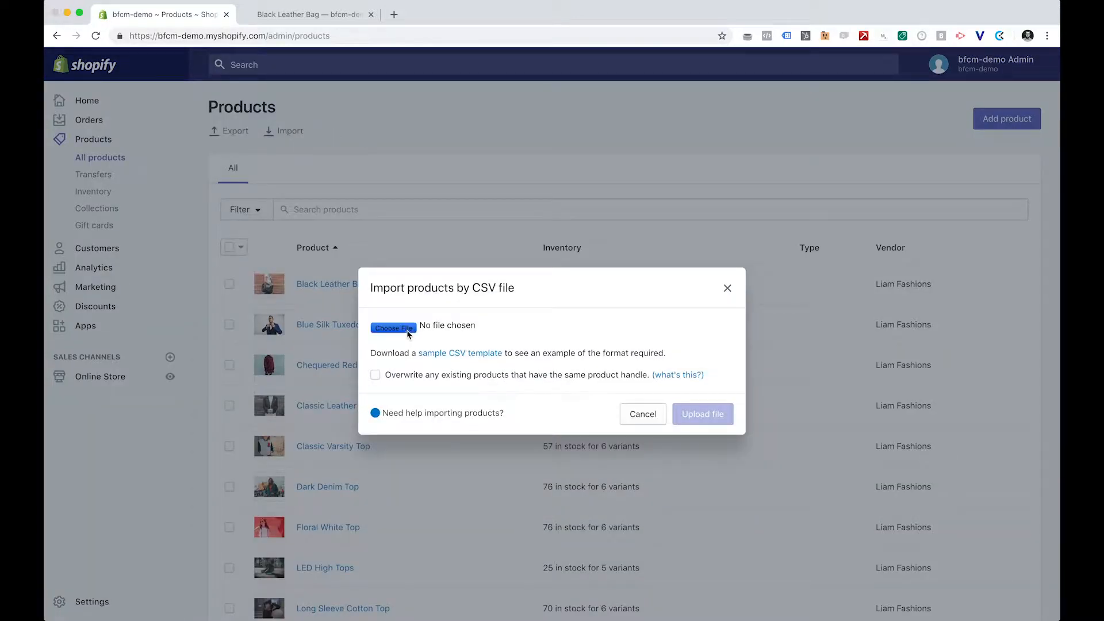
double_click(488, 92)
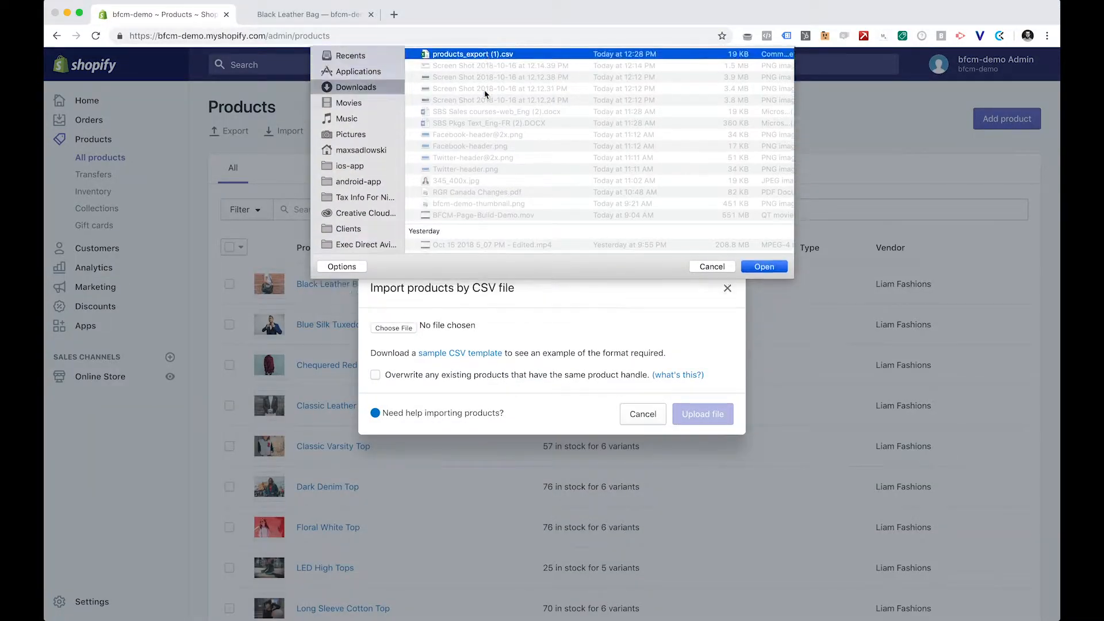
click(375, 376)
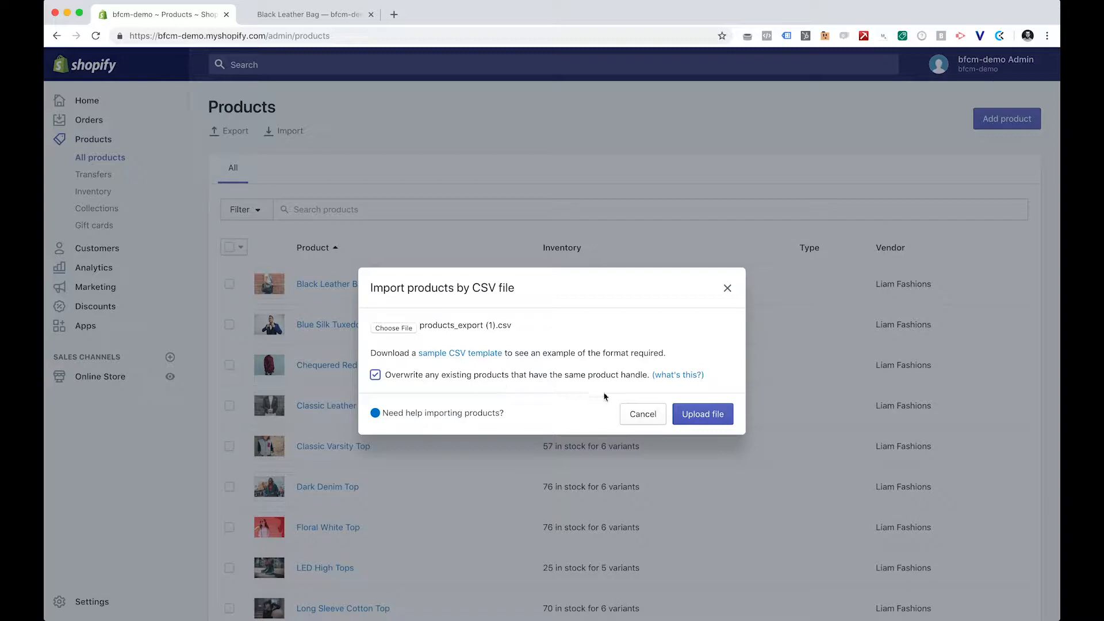
Step: Upload the CSV file, check the previewed price of the Black Leather Bag, start the import and close its notice
click(699, 423)
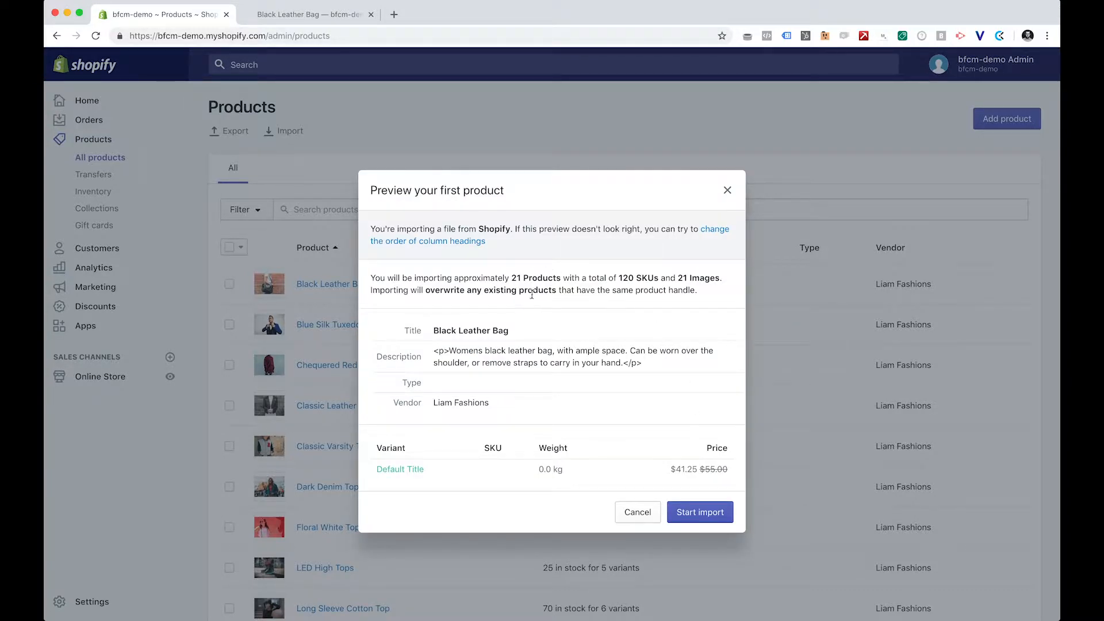
scroll(635, 438, down, 2)
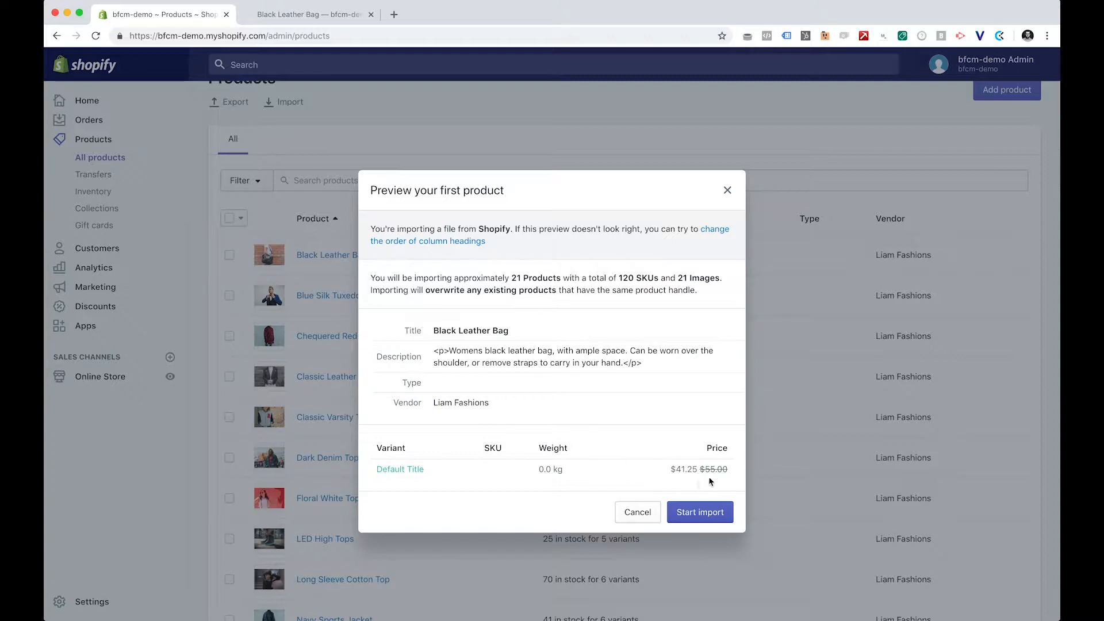
drag(733, 473, 670, 470)
click(688, 514)
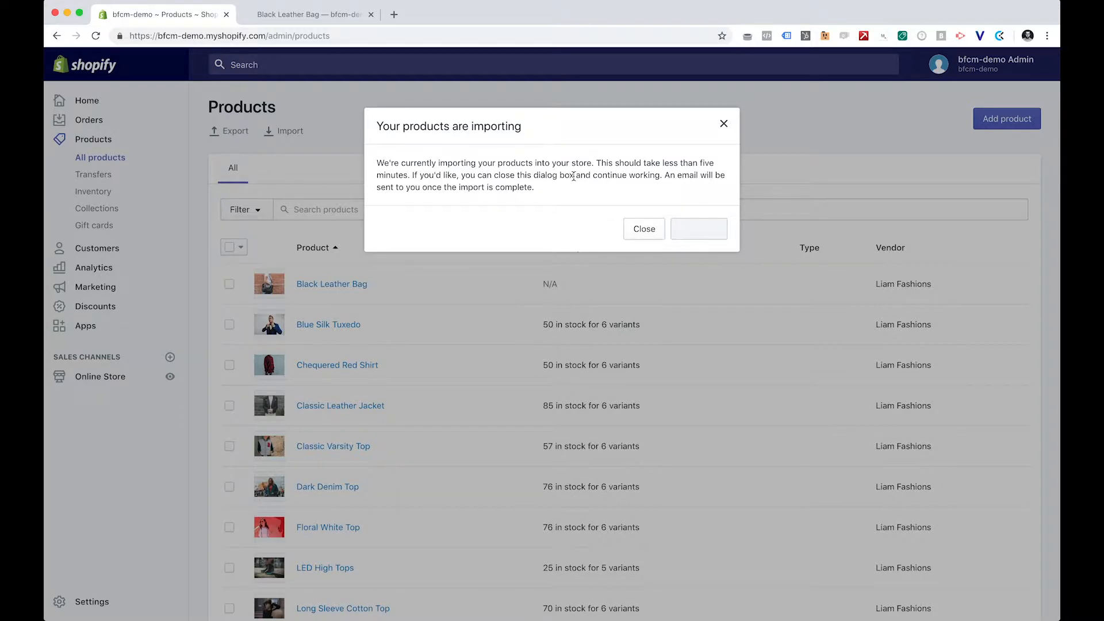
click(648, 232)
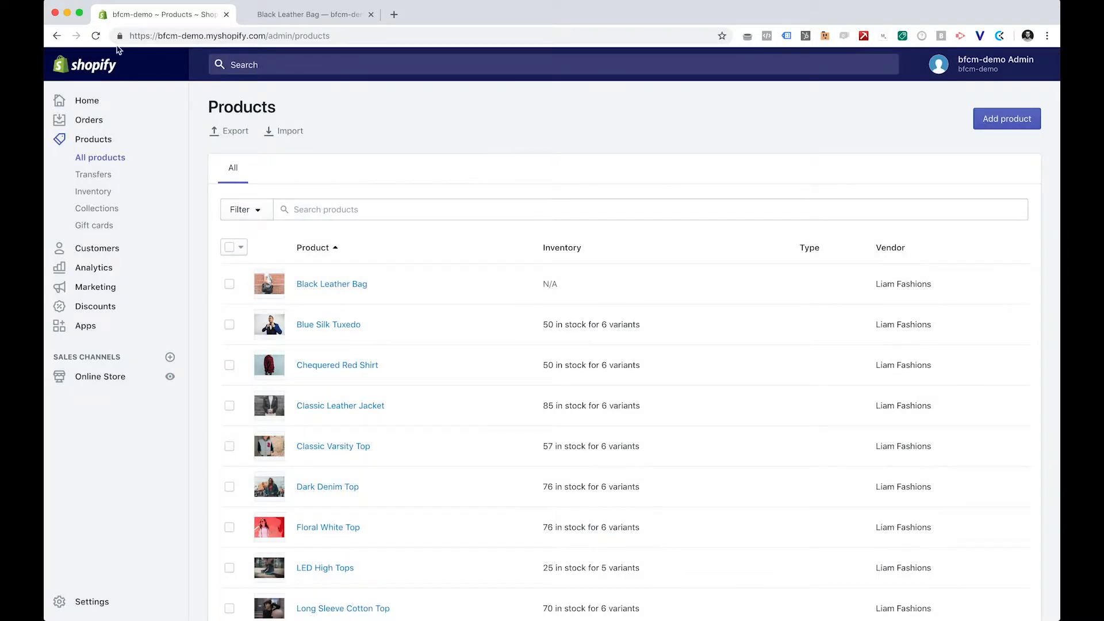
Step: Reload the product list and check the price and compare at price on the Black Leather Bag's product page
click(96, 36)
click(352, 287)
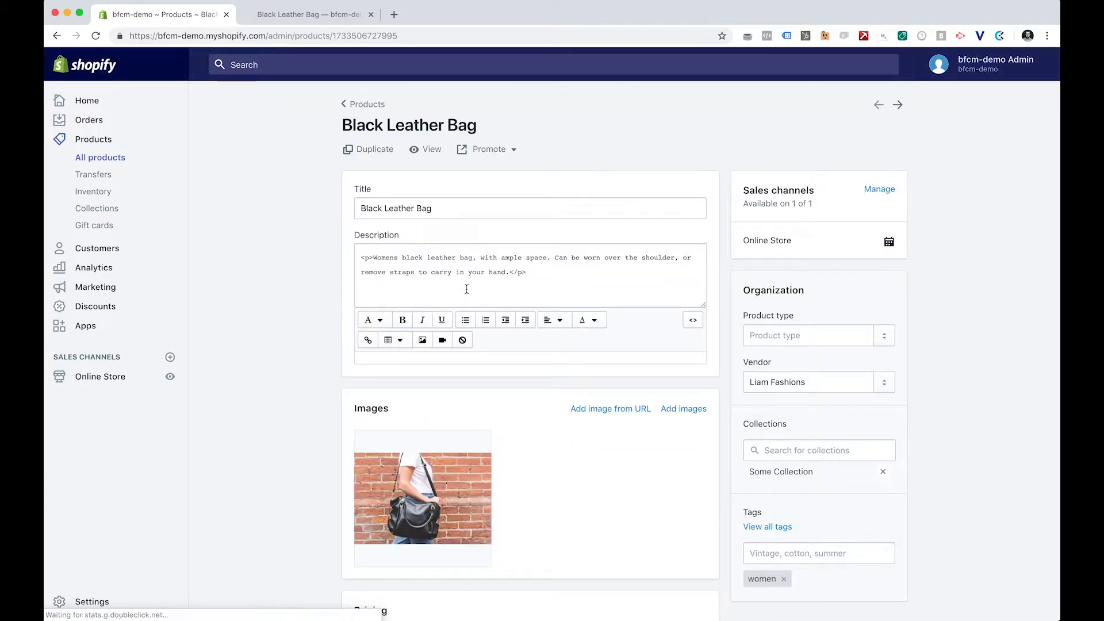
scroll(623, 321, down, 5)
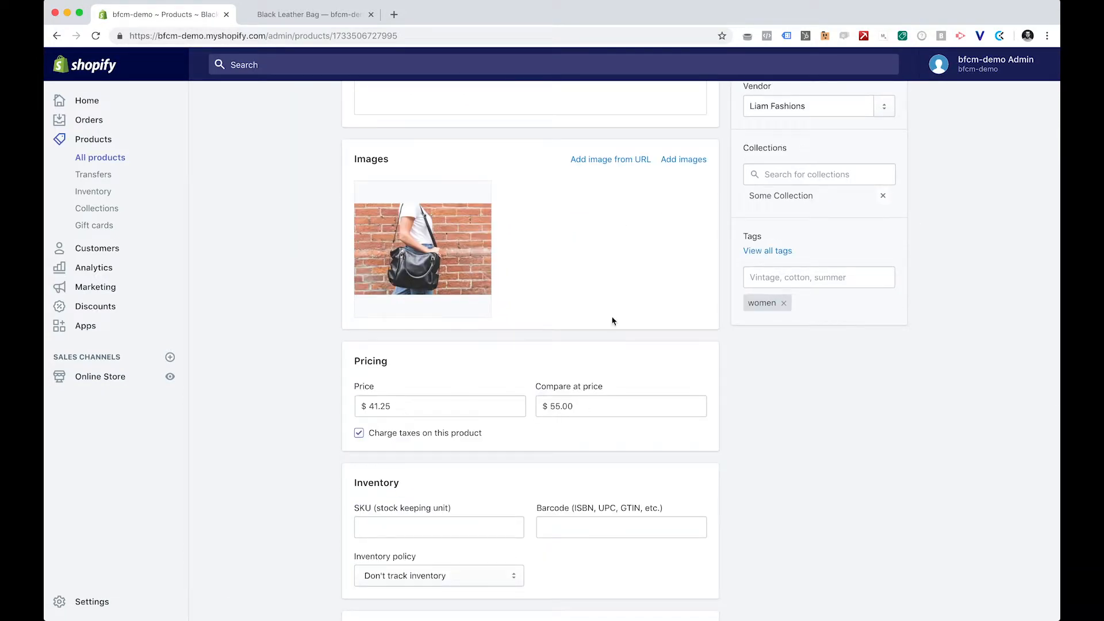
scroll(648, 303, up, 5)
Step: Go to the next product, Blue Silk Tuxedo, and check the prices of its variants
click(898, 105)
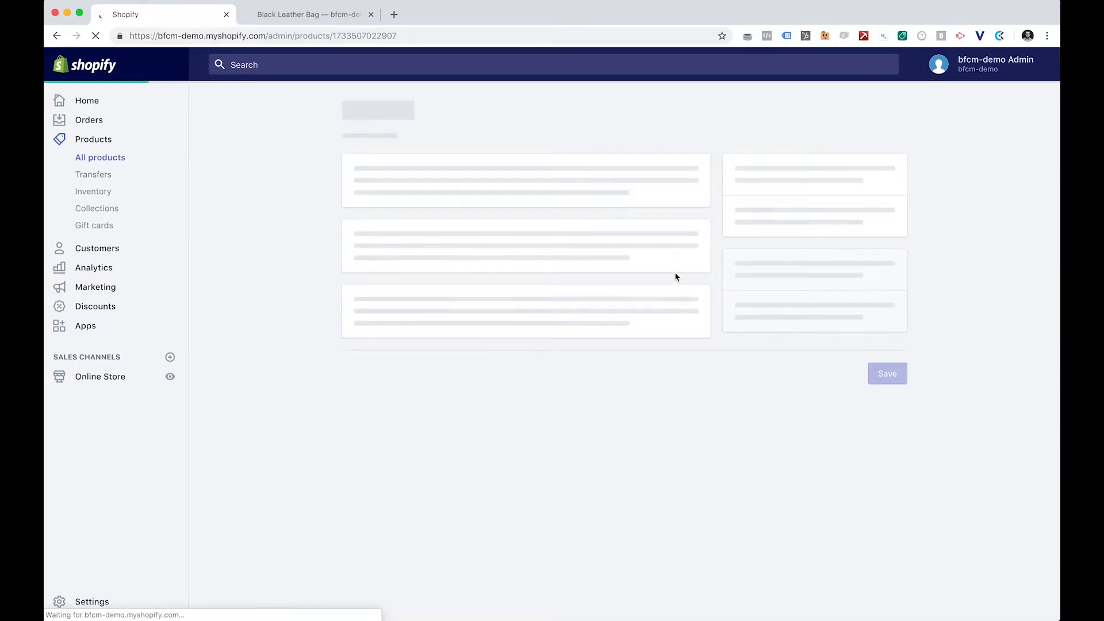
scroll(676, 276, down, 6)
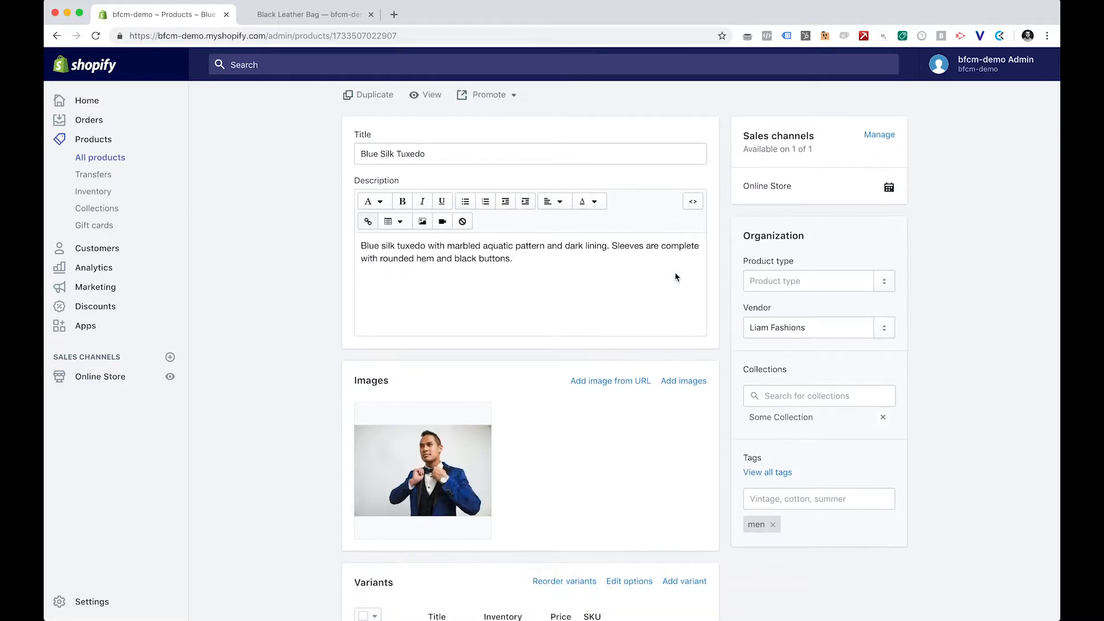
scroll(675, 273, down, 3)
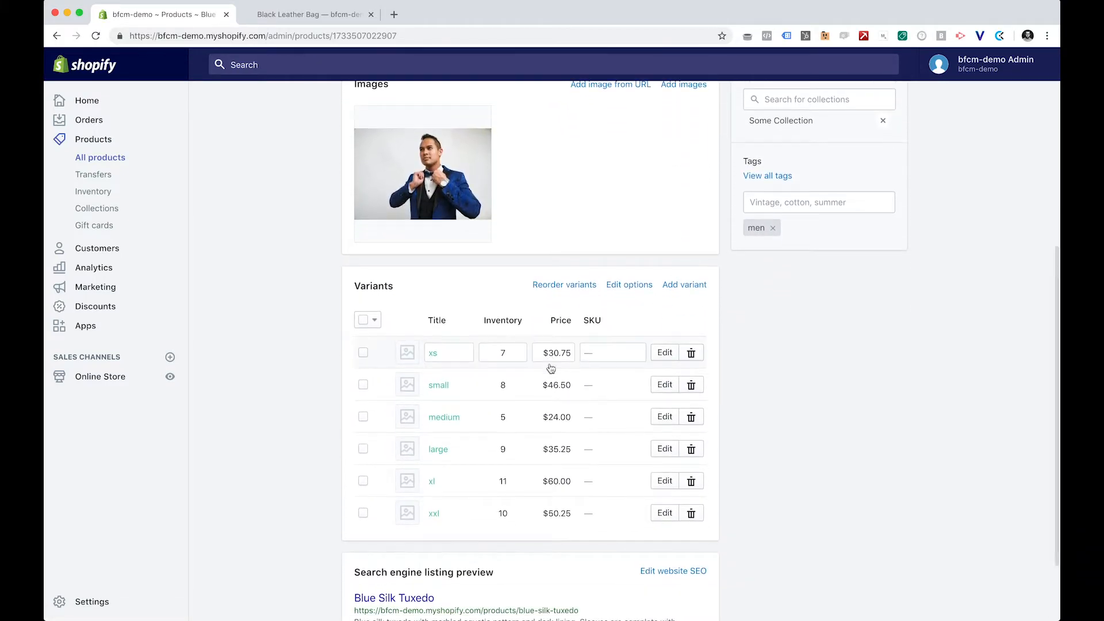
scroll(552, 512, up, 10)
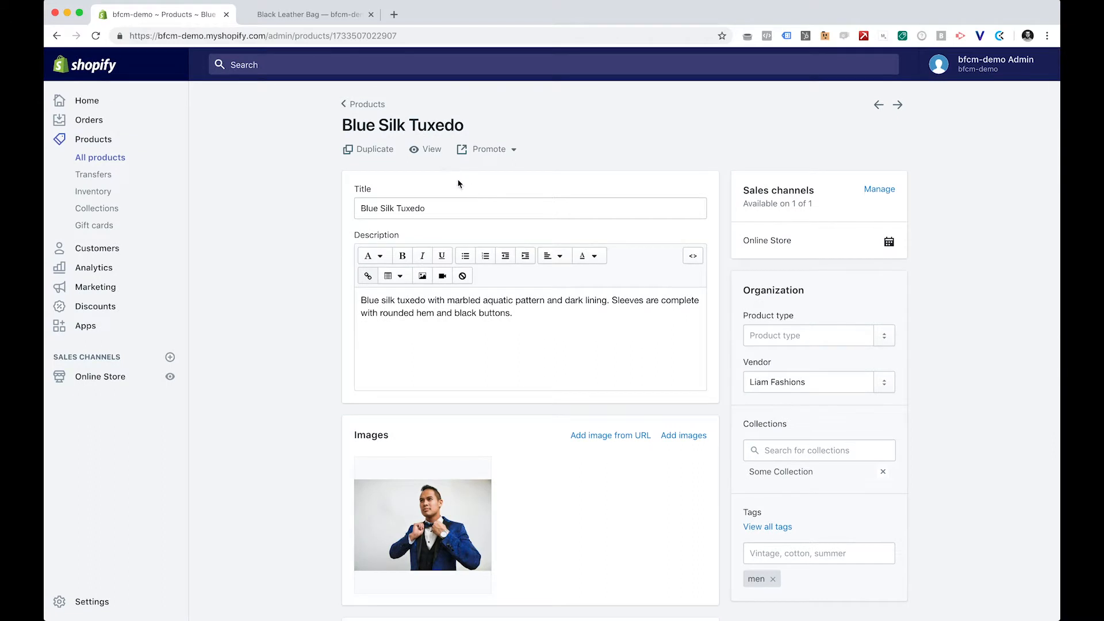
Step: View the Blue Silk Tuxedo in the online store and compare the sale prices of the medium, large, xl and xxl variants
click(432, 150)
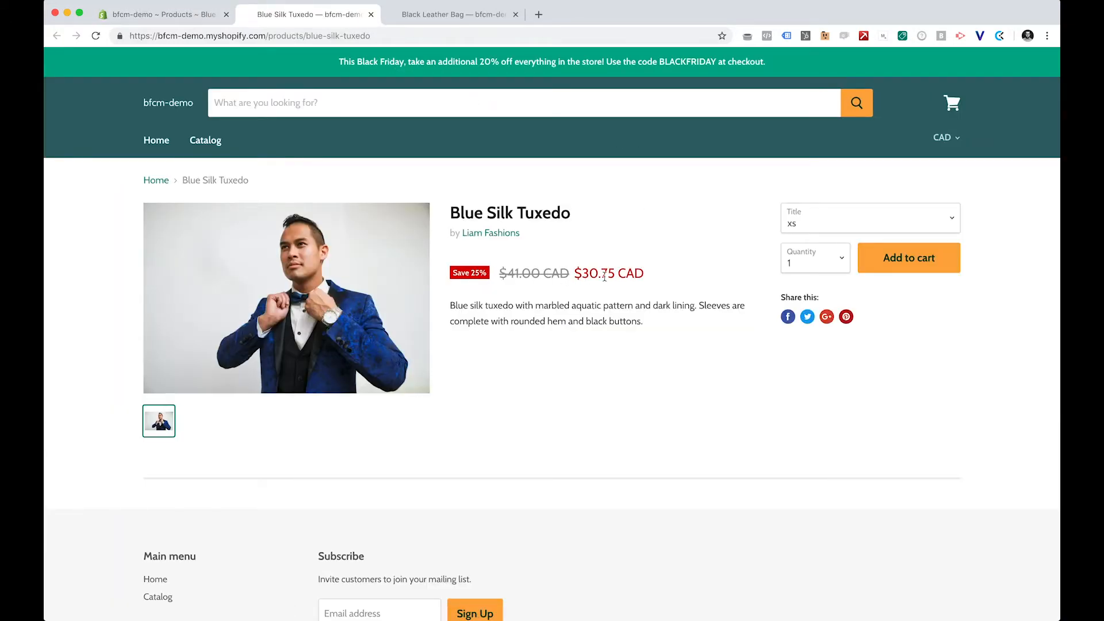
click(838, 230)
click(838, 246)
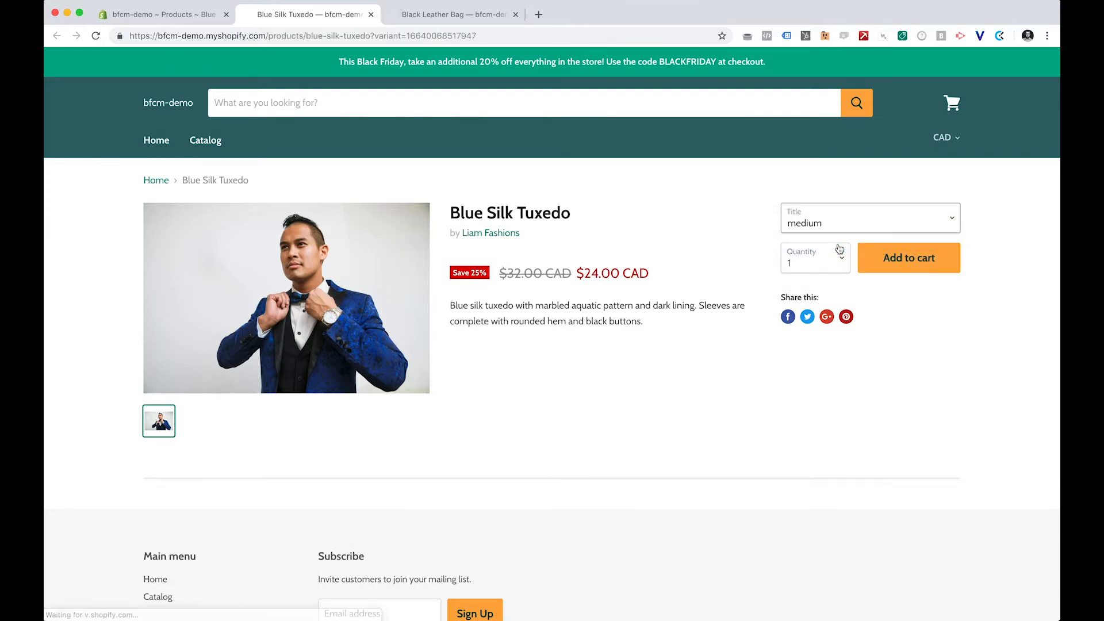
click(817, 228)
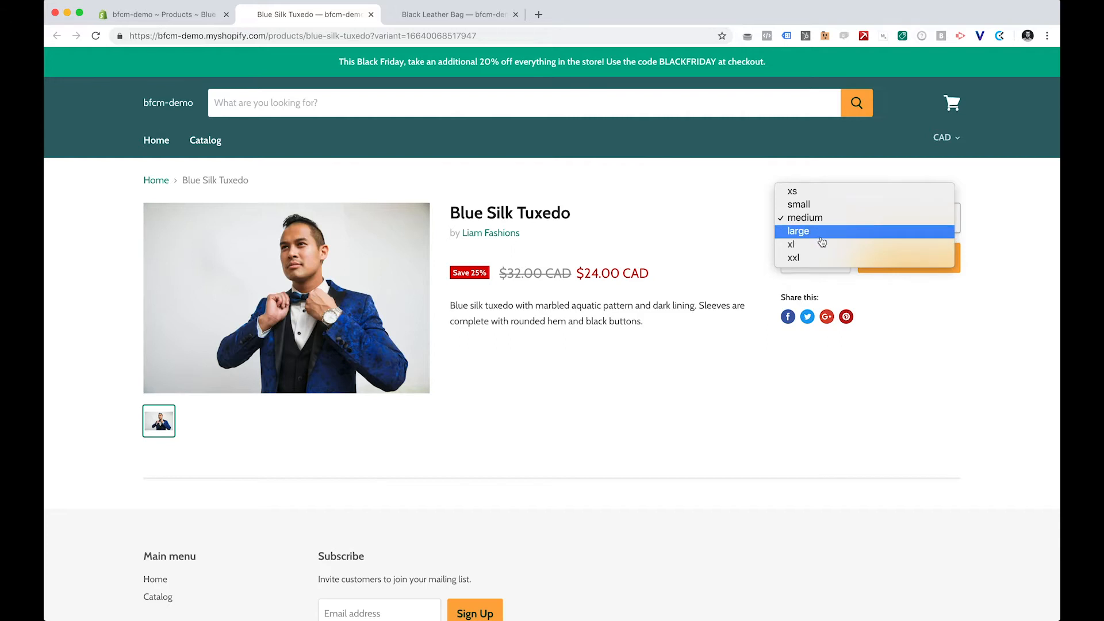
click(820, 234)
click(823, 224)
click(825, 232)
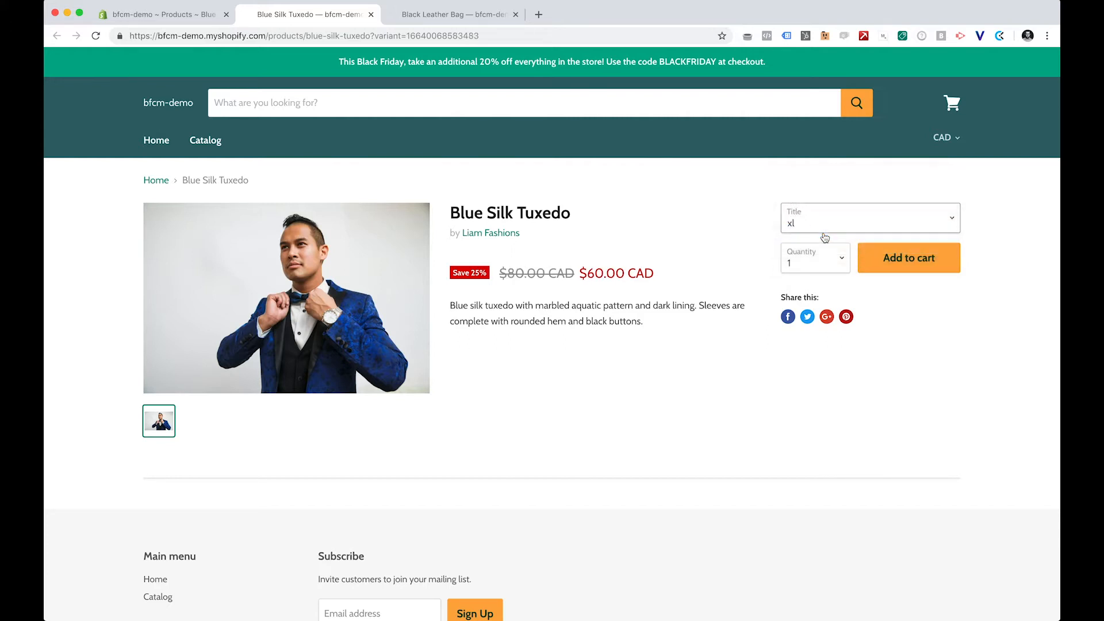
click(826, 224)
click(826, 232)
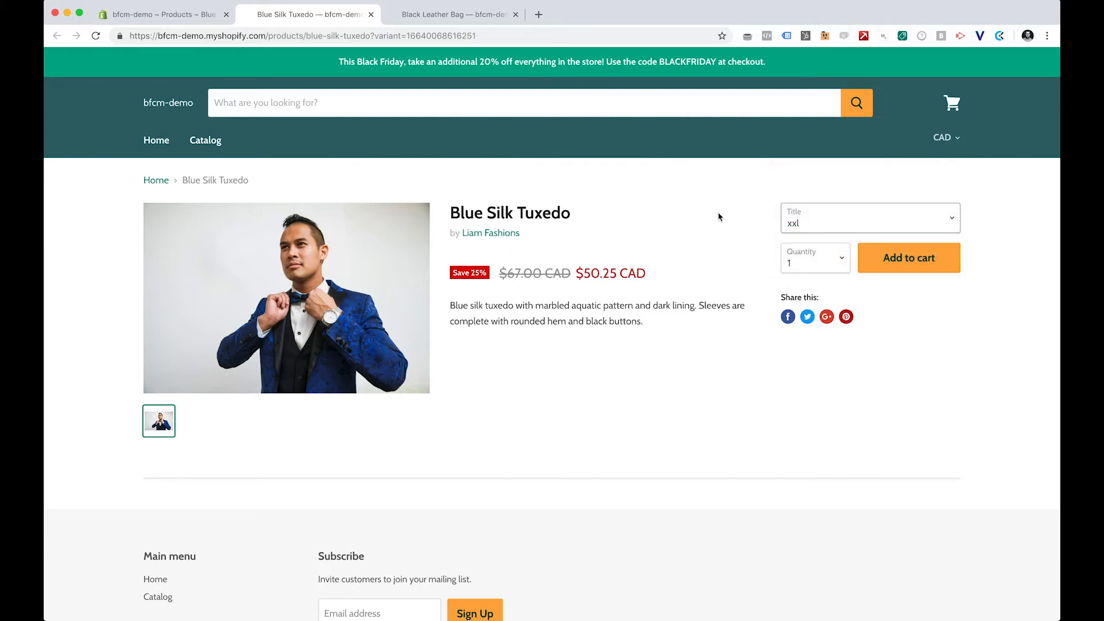